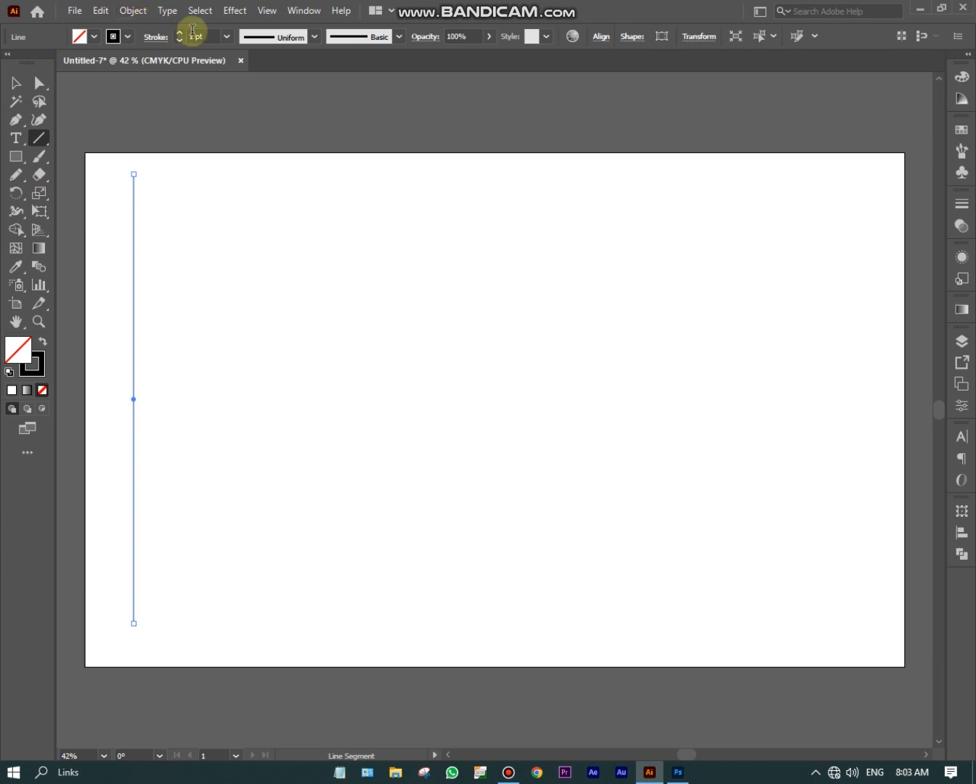
- Set the vertical line's stroke to 3 pt and duplicate it rightward into a row of 13 evenly spaced lines
{"action": "left_click", "coordinate": [179, 36]}
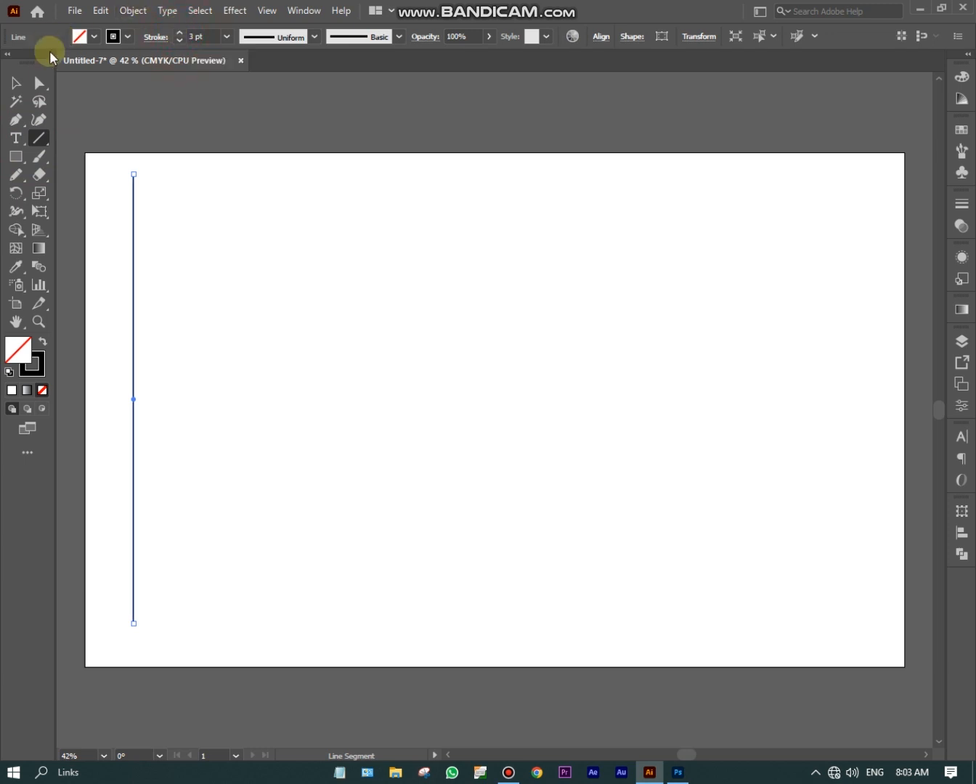
{"action": "left_click", "coordinate": [146, 157]}
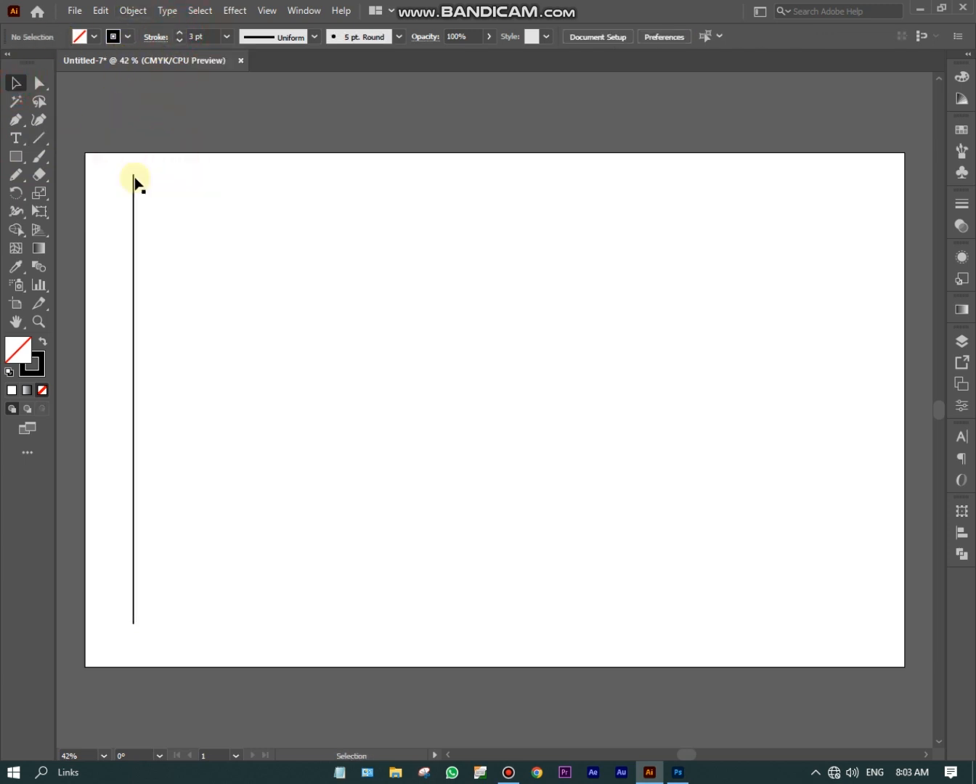
{"action": "left_click", "coordinate": [134, 204]}
{"action": "left_click_drag", "start_coordinate": [135, 216], "coordinate": [160, 217]}
{"action": "key", "text": "ctrl+d"}
{"action": "key", "text": "ctrl+d"}
{"action": "key", "text": "ctrl+d"}
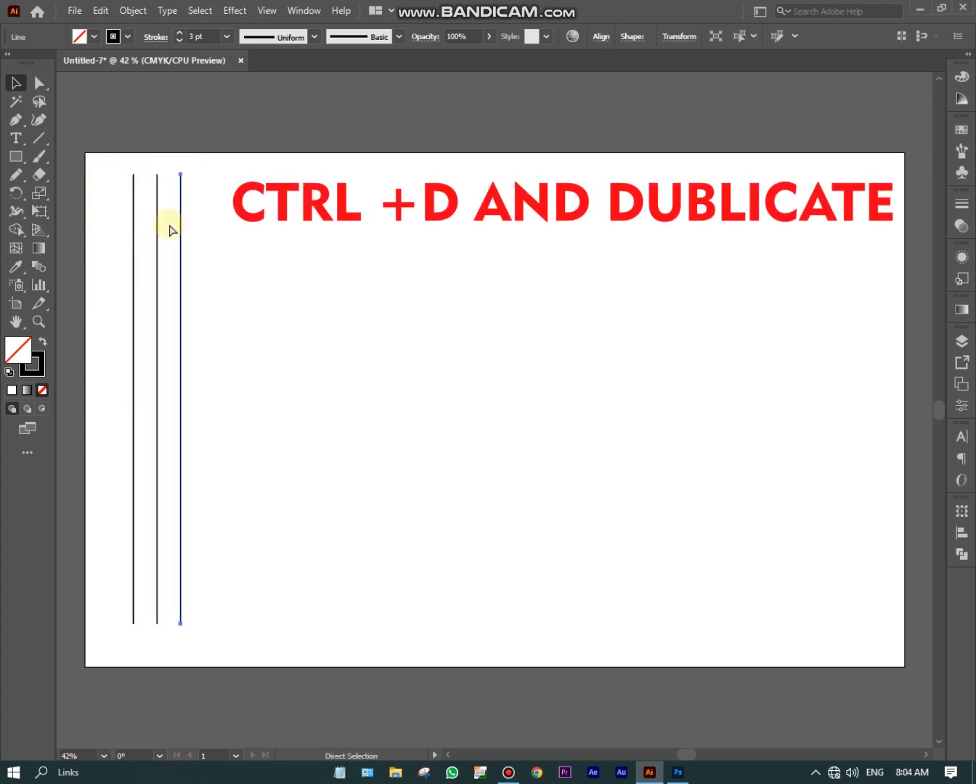
{"action": "key", "text": "ctrl+d"}
{"action": "key", "text": "ctrl+d"}
{"action": "key", "text": "ctrl+d"}
{"action": "key", "text": "ctrl+d"}
{"action": "key", "text": "ctrl+d"}
{"action": "key", "text": "ctrl+d"}
{"action": "key", "text": "ctrl+d"}
{"action": "key", "text": "ctrl+d"}
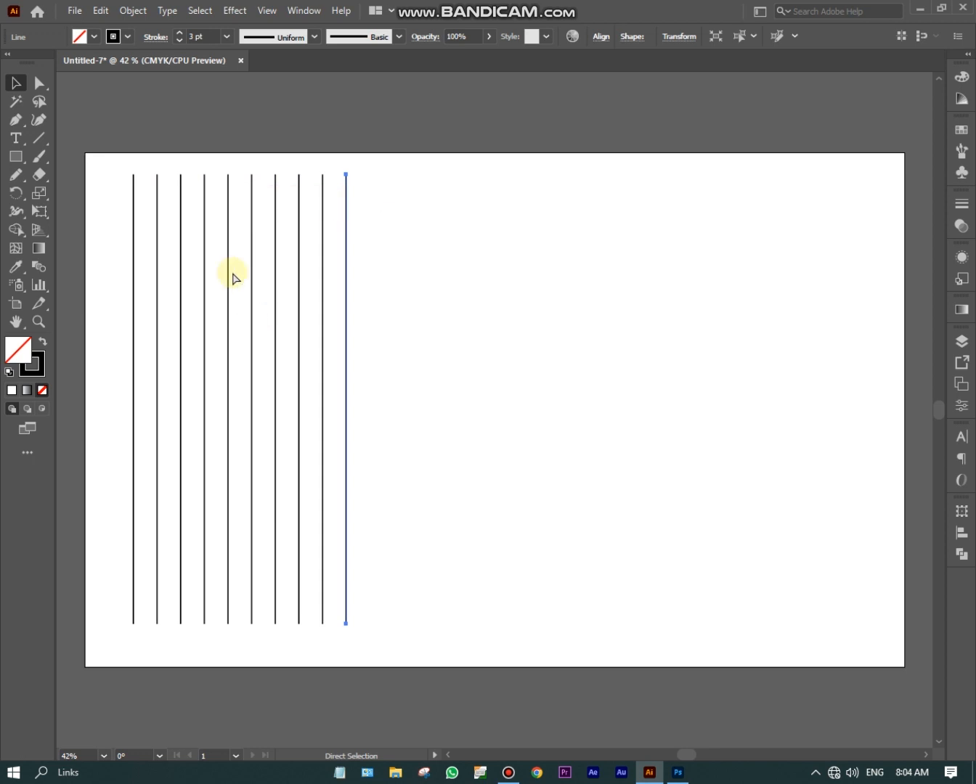
- Select all the vertical lines and move them to the middle of the artboard
{"action": "left_click_drag", "start_coordinate": [117, 166], "coordinate": [480, 363]}
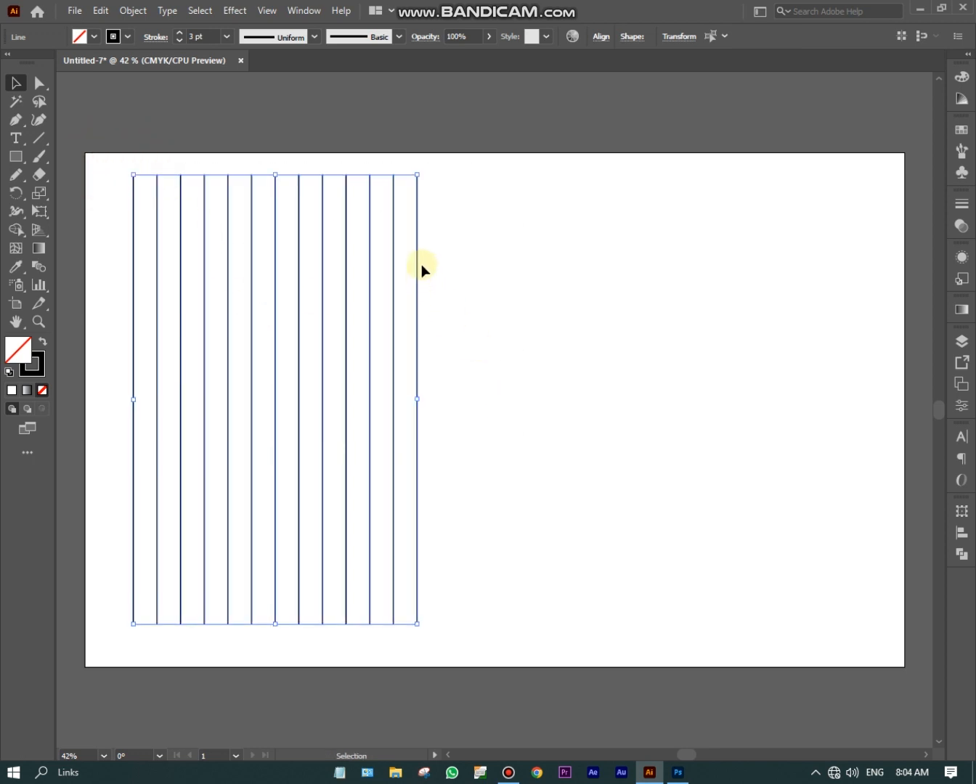
{"action": "left_click_drag", "start_coordinate": [418, 262], "coordinate": [607, 281]}
{"action": "left_click", "coordinate": [758, 257]}
- Group the vertical lines and shift the group slightly upward on the artboard
{"action": "left_click_drag", "start_coordinate": [712, 216], "coordinate": [233, 450]}
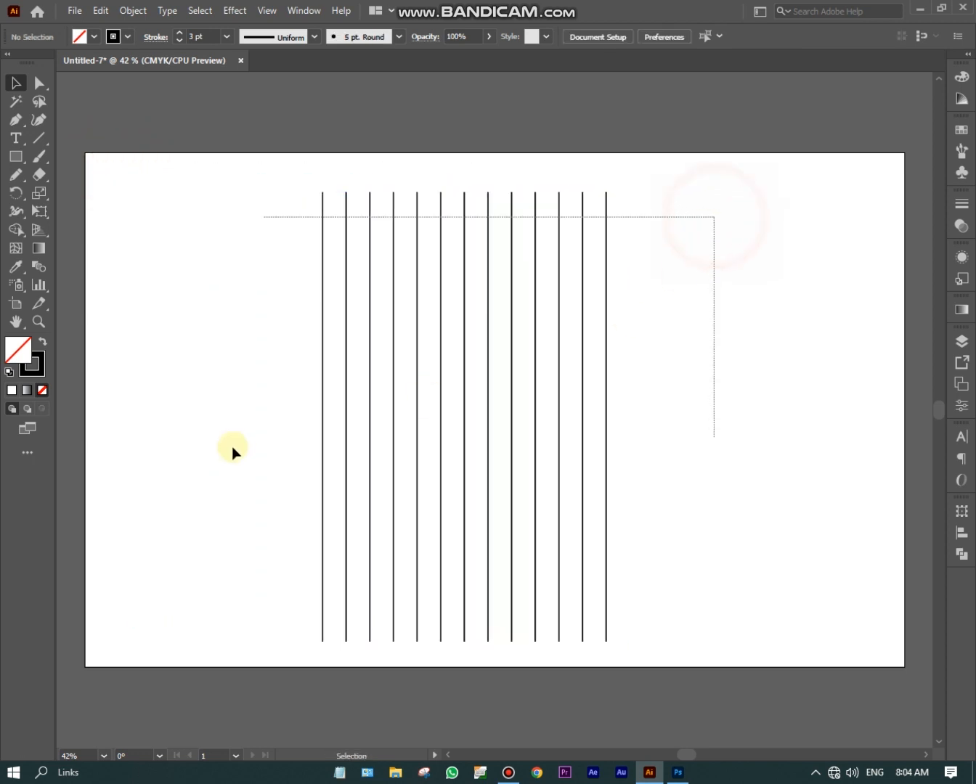
{"action": "right_click", "coordinate": [624, 318]}
{"action": "left_click", "coordinate": [671, 412]}
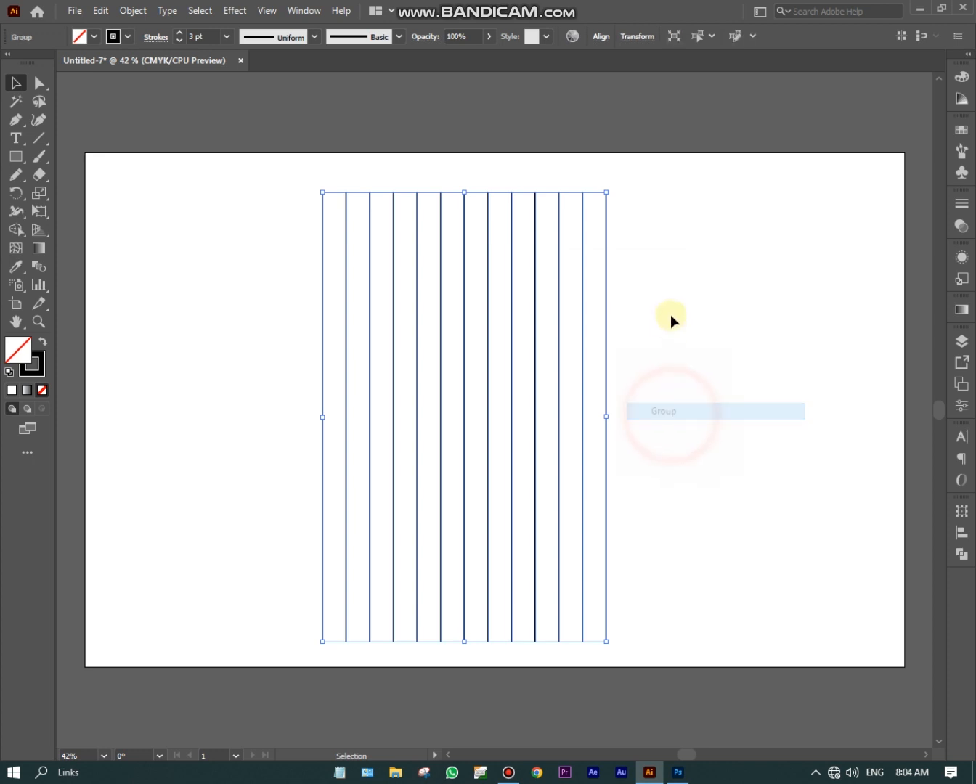
{"action": "left_click", "coordinate": [648, 270]}
{"action": "left_click", "coordinate": [607, 279]}
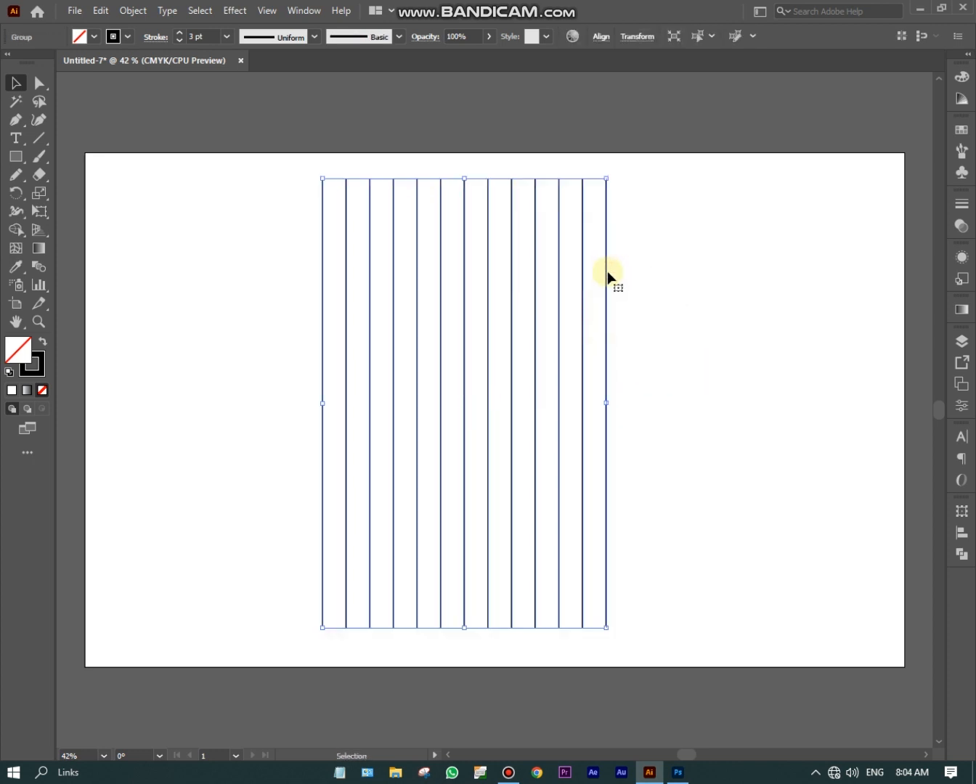
- Create a copy of the line group rotated by 328°
{"action": "left_click", "coordinate": [705, 260]}
{"action": "left_click", "coordinate": [546, 275]}
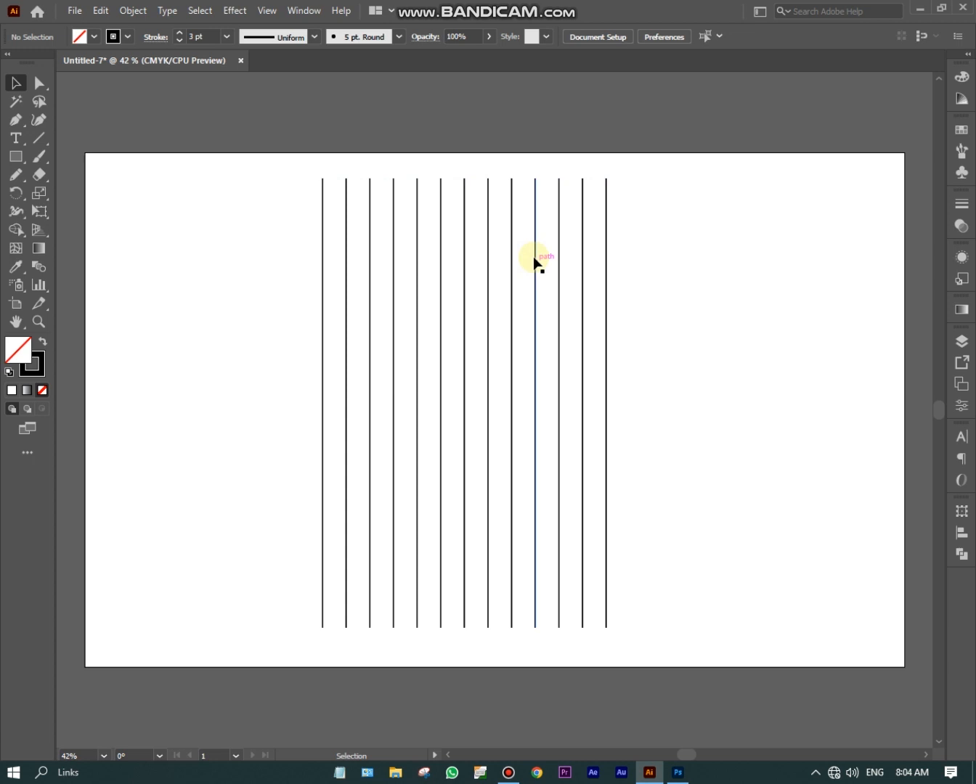
{"action": "right_click", "coordinate": [534, 259]}
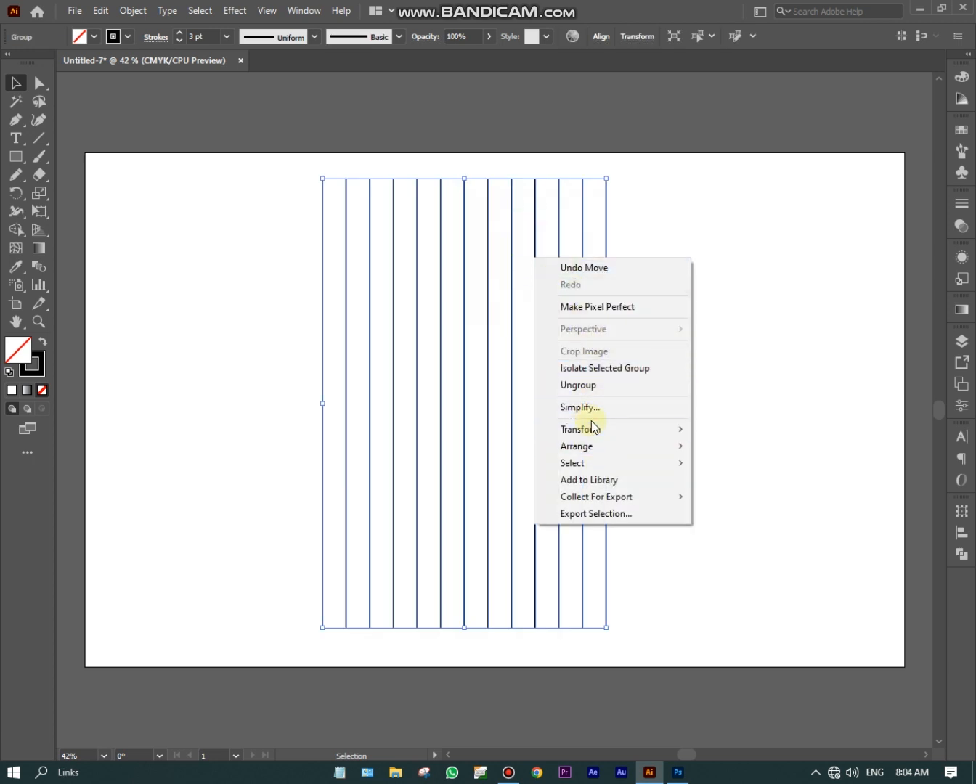
{"action": "mouse_move", "coordinate": [591, 429]}
{"action": "left_click", "coordinate": [740, 469]}
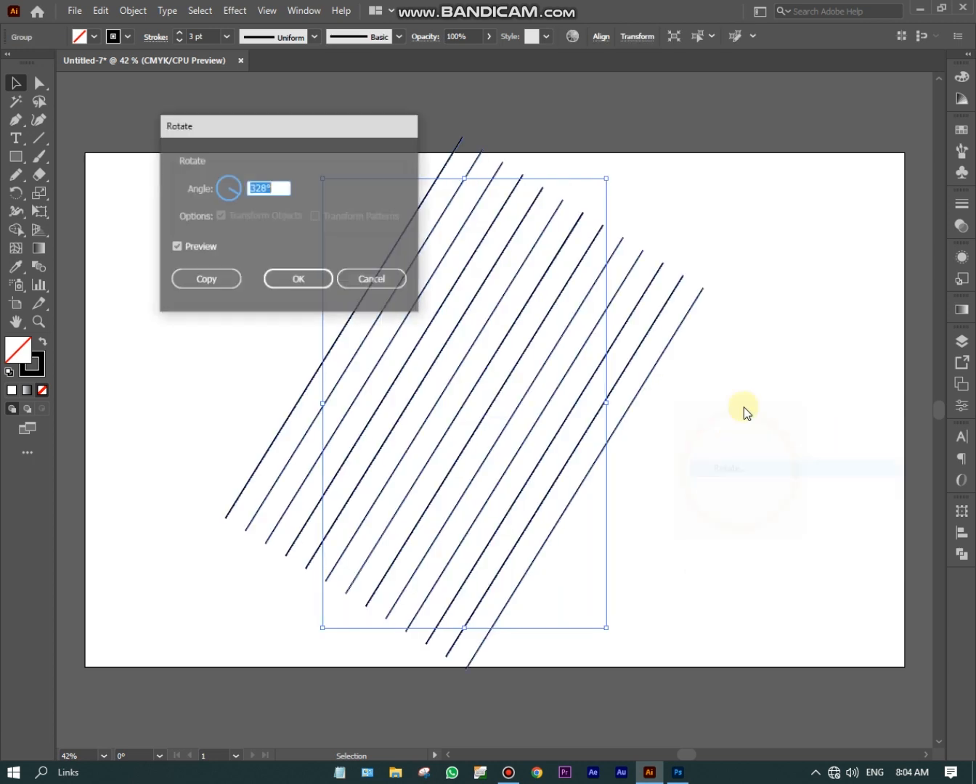
{"action": "key", "text": "BackSpace"}
{"action": "type", "text": "3"}
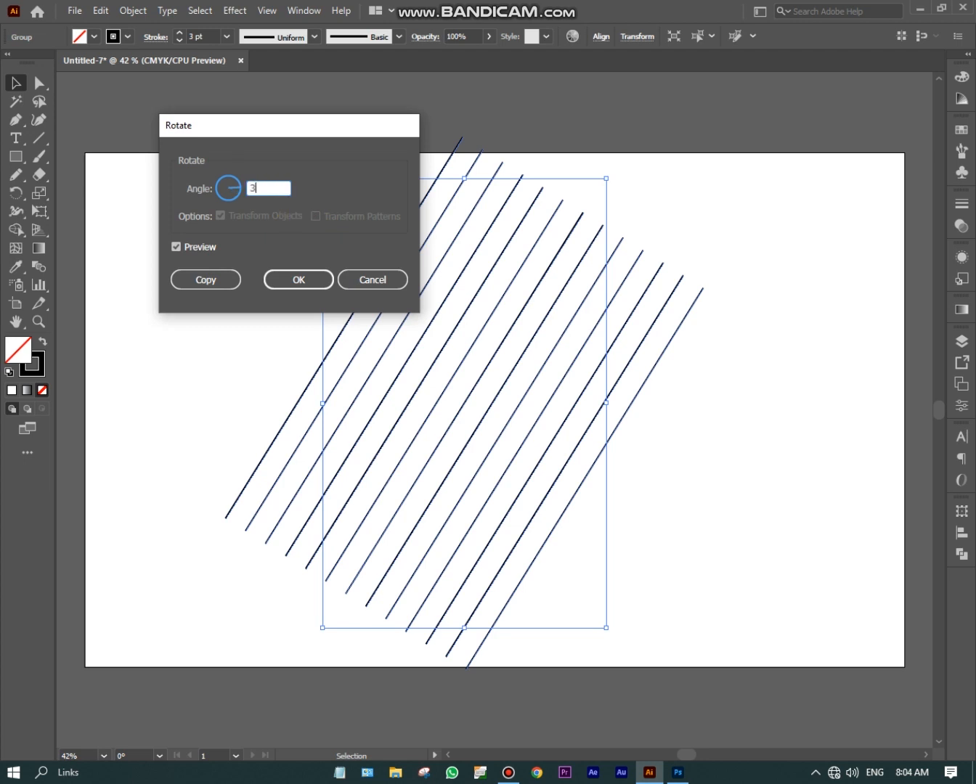
{"action": "left_click", "coordinate": [197, 250]}
{"action": "left_click", "coordinate": [196, 252]}
{"action": "left_click", "coordinate": [205, 283]}
- Create a reflected copy of the rotated line group across the vertical axis
{"action": "right_click", "coordinate": [648, 332]}
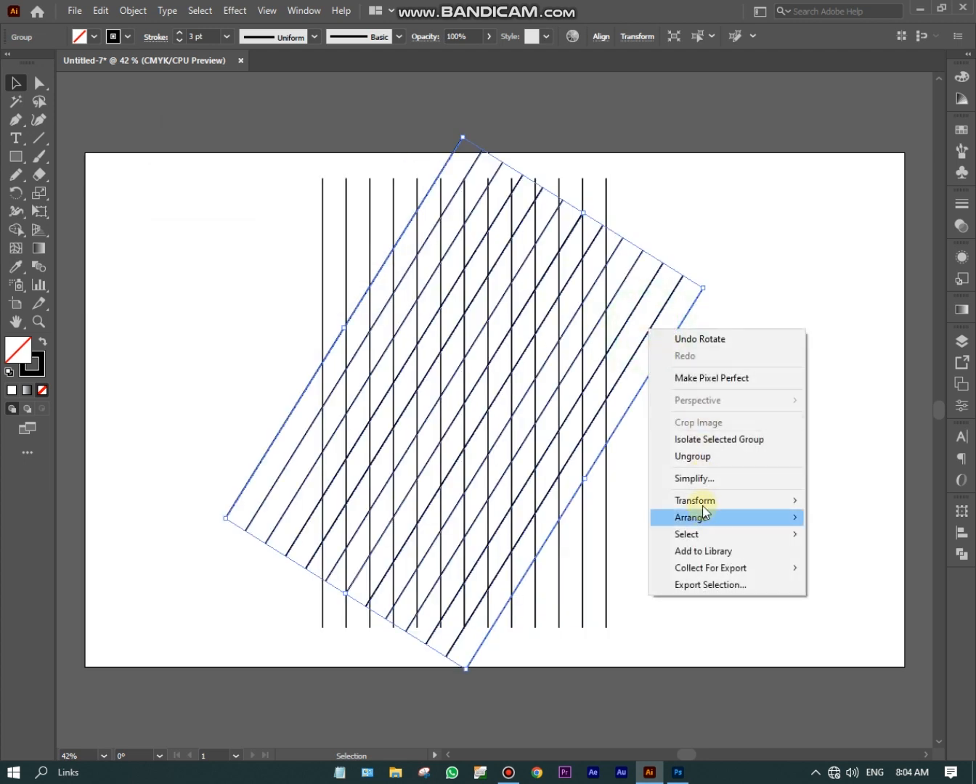
{"action": "mouse_move", "coordinate": [700, 501]}
{"action": "left_click", "coordinate": [564, 556]}
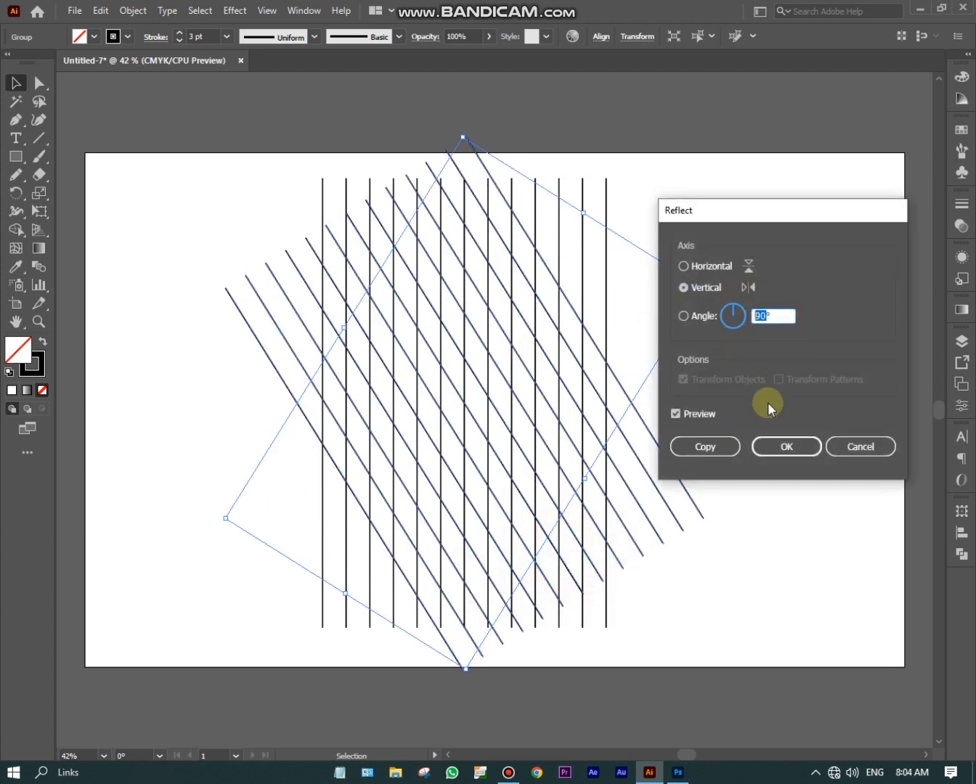
{"action": "left_click", "coordinate": [678, 414]}
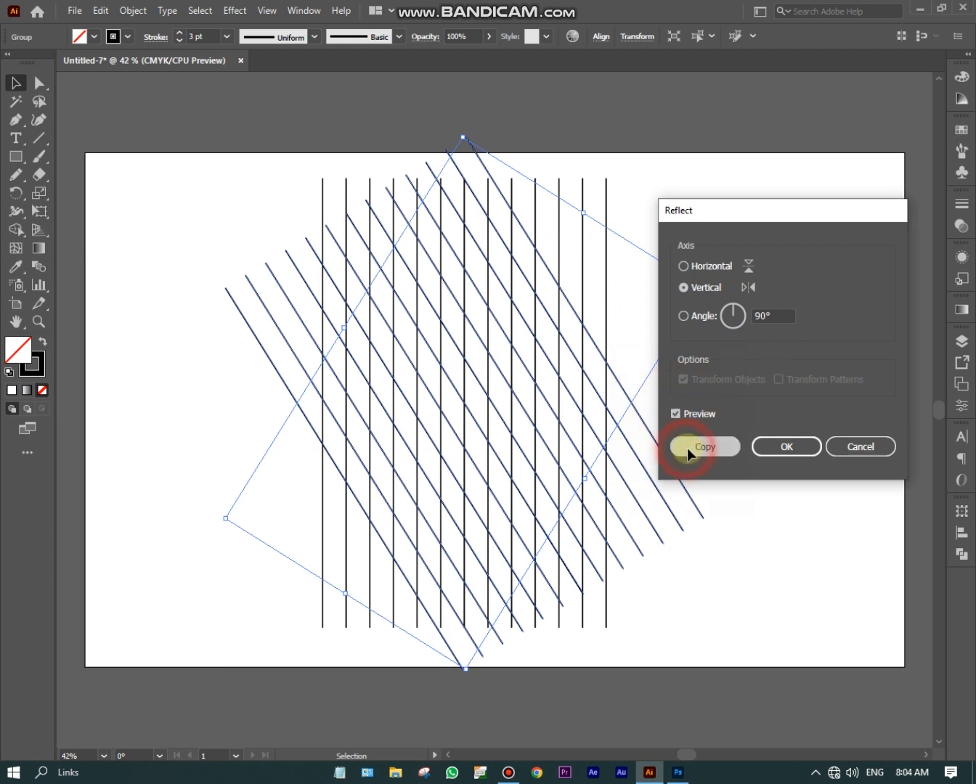
{"action": "left_click", "coordinate": [685, 448]}
- Select all three line groups and move the grid rightward to the artboard's horizontal centre
{"action": "left_click_drag", "start_coordinate": [798, 184], "coordinate": [340, 590]}
{"action": "left_click_drag", "start_coordinate": [472, 374], "coordinate": [503, 374]}
{"action": "left_click", "coordinate": [780, 268]}
- Draw a circle with the Ellipse tool outward from the middle of the line grid
{"action": "scroll", "coordinate": [689, 305], "scroll_direction": "up", "scroll_amount": 1}
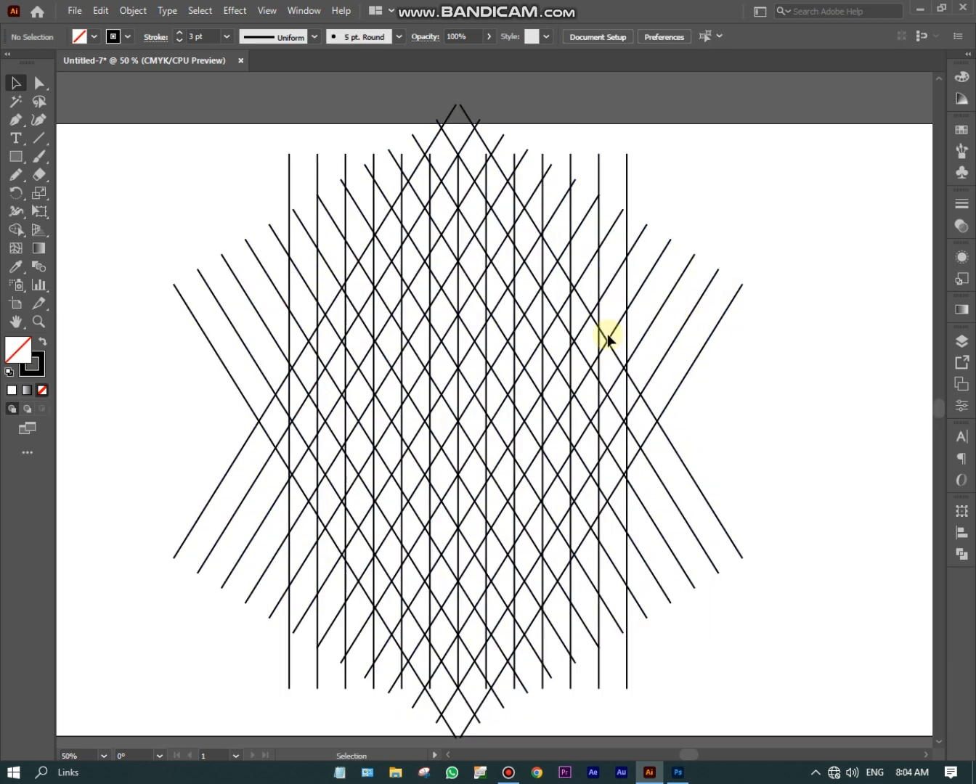
{"action": "left_click_drag", "start_coordinate": [611, 340], "coordinate": [635, 326]}
{"action": "left_click_drag", "start_coordinate": [16, 163], "coordinate": [76, 192]}
{"action": "left_click_drag", "start_coordinate": [503, 377], "coordinate": [656, 508]}
{"action": "left_click", "coordinate": [15, 83]}
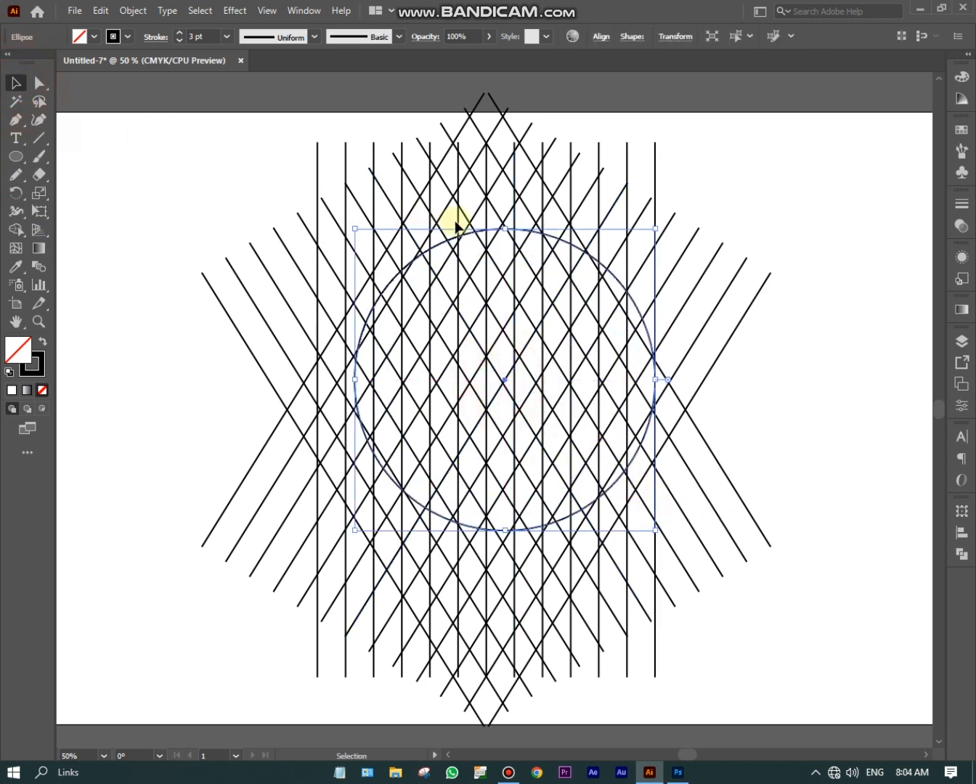
- Move the circle down and left on the grid and reshape it to be slightly taller and narrower
{"action": "left_click_drag", "start_coordinate": [527, 233], "coordinate": [519, 250]}
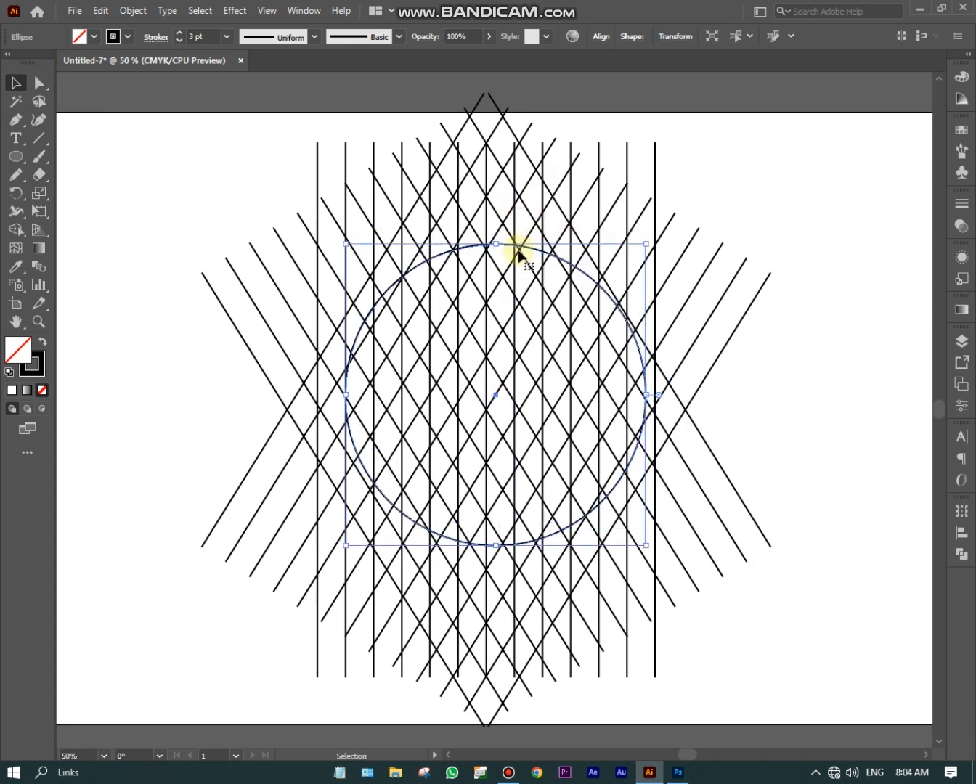
{"action": "left_click_drag", "start_coordinate": [494, 545], "coordinate": [494, 557]}
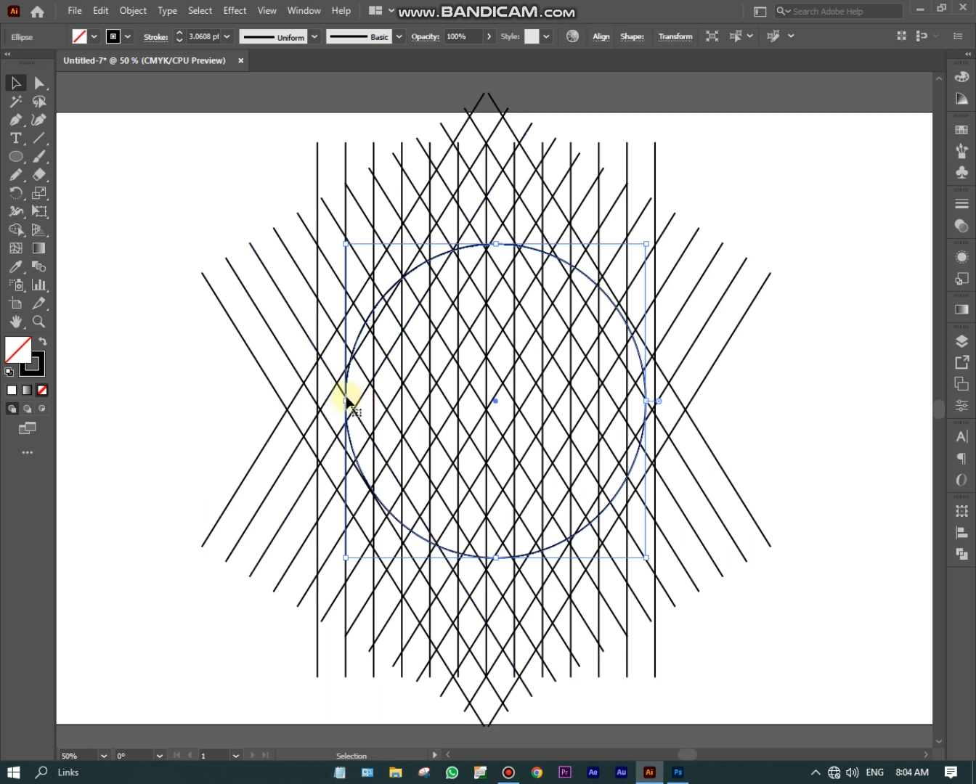
{"action": "left_click_drag", "start_coordinate": [345, 401], "coordinate": [354, 401]}
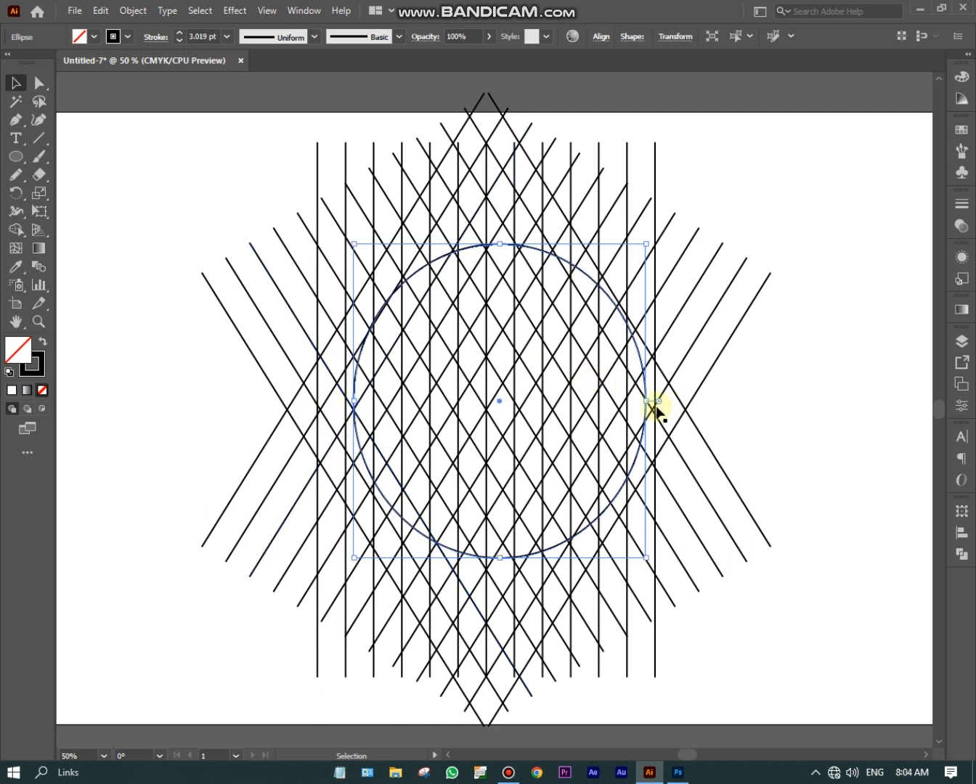
- Nudge the ellipse left until its left edge meets the nearest vertical grid line
{"action": "left_click_drag", "start_coordinate": [594, 277], "coordinate": [587, 276]}
{"action": "left_click", "coordinate": [459, 247]}
{"action": "left_click", "coordinate": [429, 254]}
{"action": "left_click", "coordinate": [441, 258]}
{"action": "left_click_drag", "start_coordinate": [441, 254], "coordinate": [444, 251]}
{"action": "left_click", "coordinate": [694, 177]}
- Copy the ellipse, paste it in place and scale the copy down concentrically by about one grid spacing
{"action": "left_click", "coordinate": [506, 246]}
{"action": "left_click", "coordinate": [101, 10]}
{"action": "left_click", "coordinate": [122, 84]}
{"action": "left_click", "coordinate": [100, 10]}
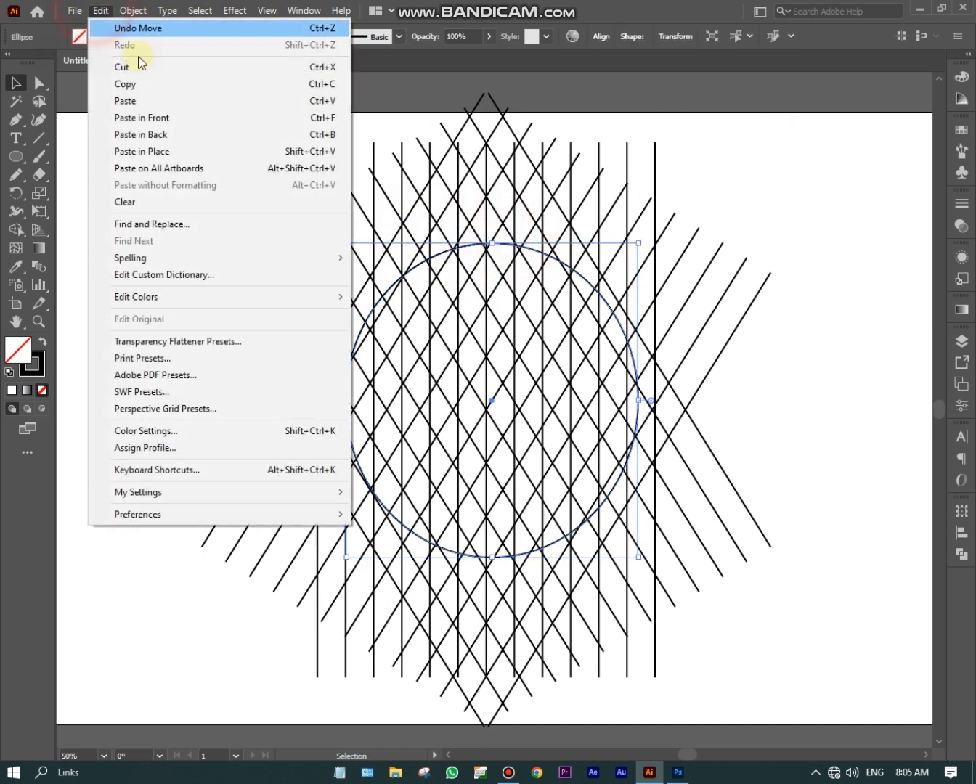
{"action": "left_click", "coordinate": [166, 151]}
{"action": "left_click_drag", "start_coordinate": [636, 242], "coordinate": [638, 272]}
- Copy the inner ellipse, paste it in place and scale it down concentrically to make a third, smaller ring
{"action": "left_click", "coordinate": [218, 154]}
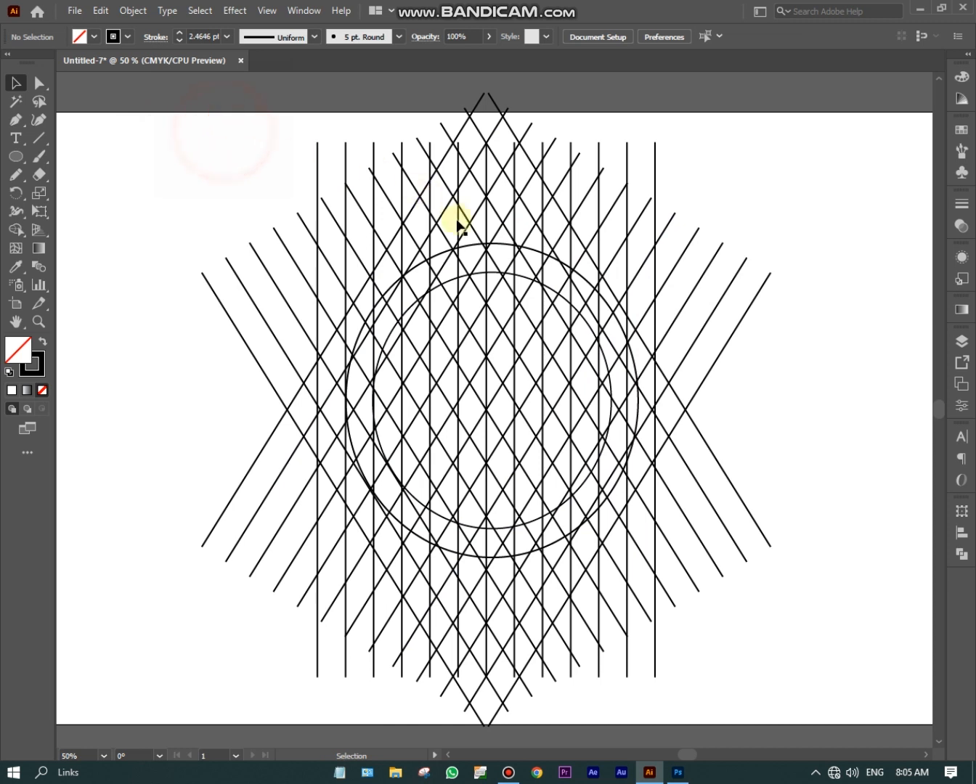
{"action": "left_click", "coordinate": [457, 278]}
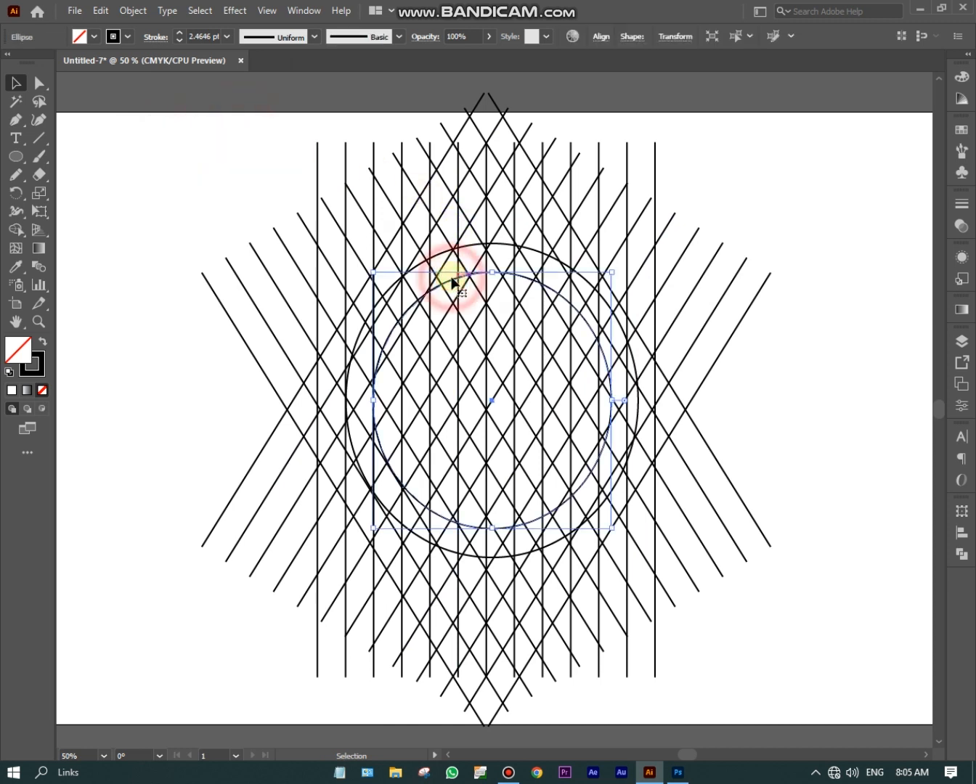
{"action": "left_click", "coordinate": [101, 11]}
{"action": "left_click", "coordinate": [125, 83]}
{"action": "left_click", "coordinate": [100, 10]}
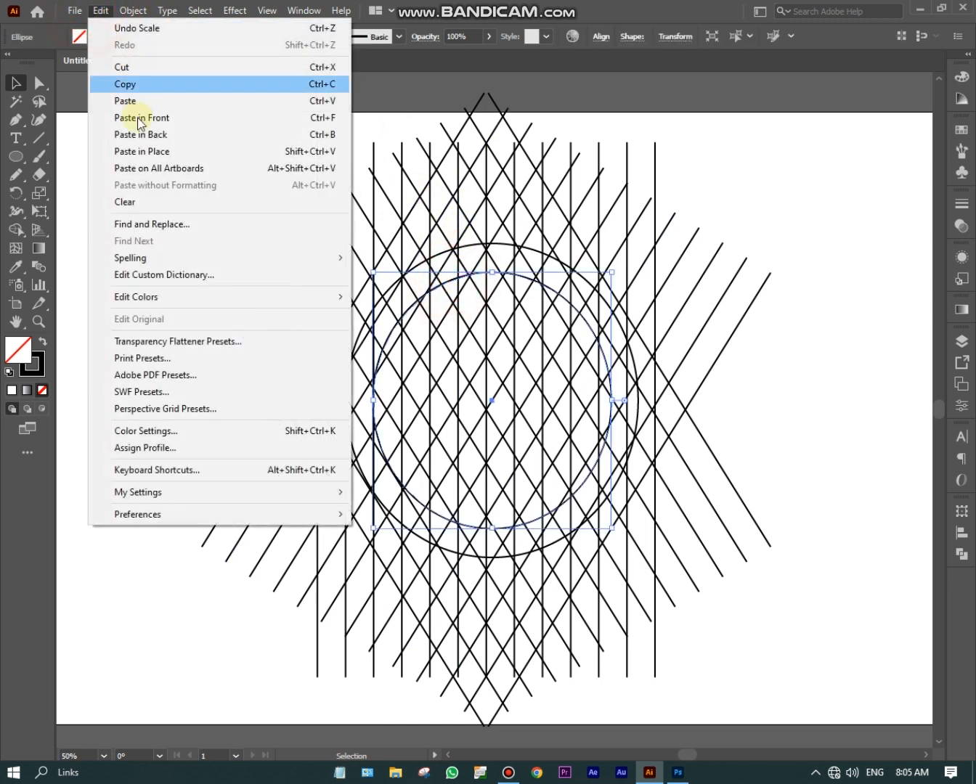
{"action": "left_click", "coordinate": [142, 151]}
{"action": "left_click_drag", "start_coordinate": [612, 276], "coordinate": [612, 309]}
- Select the whole grid and ellipses for the Shape Builder and switch to a black fill with no stroke
{"action": "left_click", "coordinate": [149, 148]}
{"action": "left_click_drag", "start_coordinate": [149, 149], "coordinate": [820, 614]}
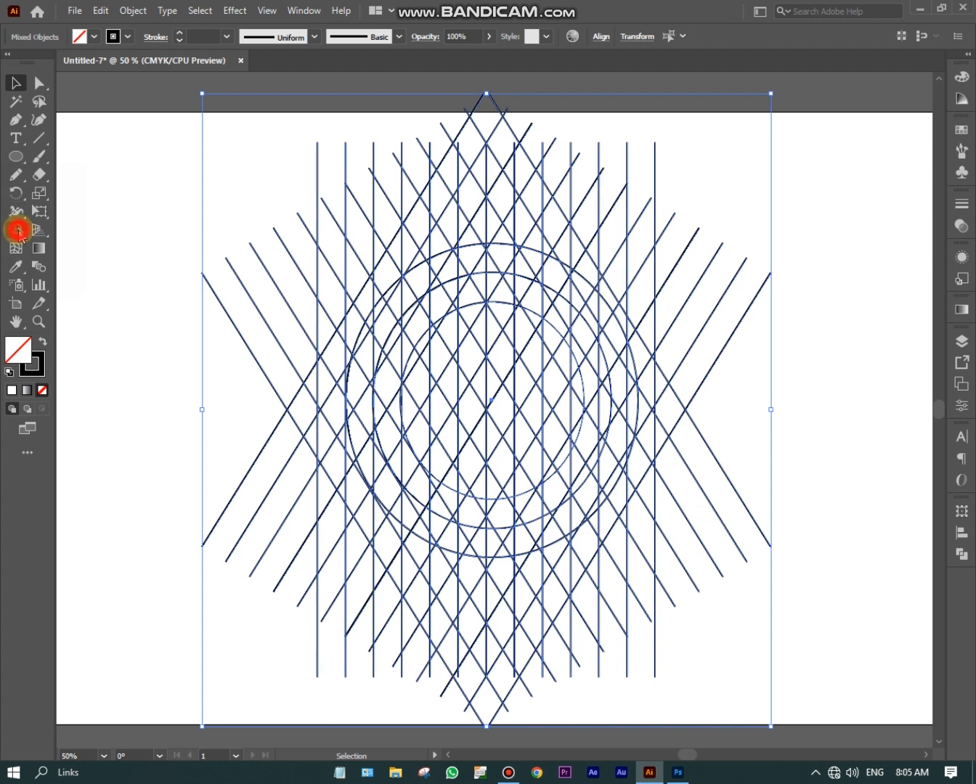
{"action": "left_click", "coordinate": [17, 230]}
{"action": "scroll", "coordinate": [403, 294], "scroll_direction": "up", "scroll_amount": 1}
{"action": "left_click_drag", "start_coordinate": [433, 325], "coordinate": [464, 236]}
{"action": "mouse_move", "coordinate": [396, 200]}
{"action": "left_mouse_down"}
{"action": "mouse_move", "coordinate": [349, 328]}
{"action": "mouse_move", "coordinate": [344, 512]}
{"action": "left_mouse_up"}
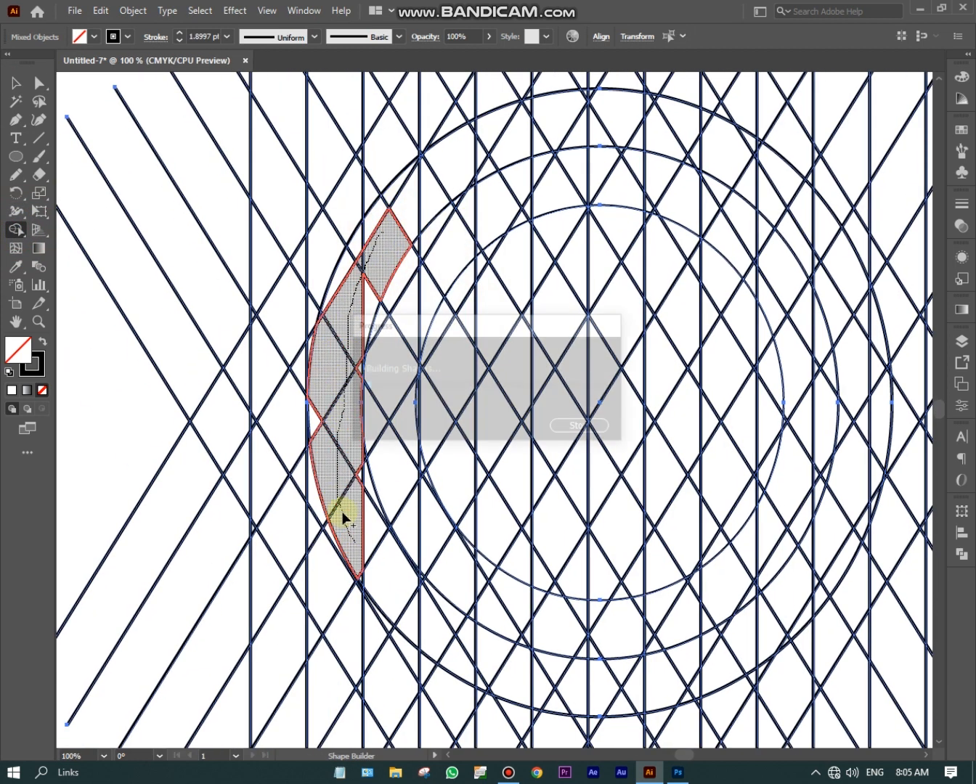
{"action": "left_click", "coordinate": [42, 341]}
- Try to merge grid cells into an M zigzag joined to the surrounding ring with the Shape Builder
{"action": "left_click", "coordinate": [320, 422]}
{"action": "mouse_move", "coordinate": [320, 422]}
{"action": "left_mouse_down"}
{"action": "mouse_move", "coordinate": [350, 284]}
{"action": "mouse_move", "coordinate": [374, 234]}
{"action": "mouse_move", "coordinate": [443, 171]}
{"action": "mouse_move", "coordinate": [570, 320]}
{"action": "mouse_move", "coordinate": [600, 338]}
{"action": "mouse_move", "coordinate": [657, 259]}
{"action": "left_mouse_up"}
{"action": "mouse_move", "coordinate": [657, 260]}
{"action": "left_mouse_down"}
{"action": "mouse_move", "coordinate": [543, 250]}
{"action": "mouse_move", "coordinate": [521, 293]}
{"action": "left_mouse_up"}
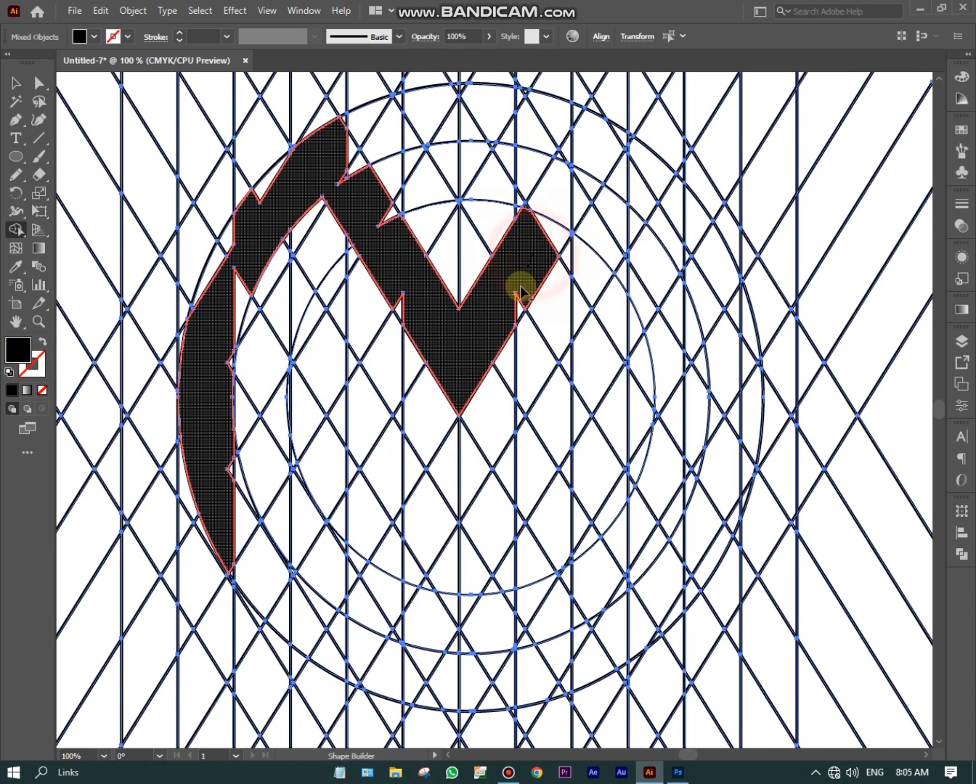
{"action": "mouse_move", "coordinate": [544, 224]}
{"action": "left_mouse_down"}
{"action": "mouse_move", "coordinate": [623, 400]}
{"action": "mouse_move", "coordinate": [719, 530]}
{"action": "mouse_move", "coordinate": [733, 406]}
{"action": "mouse_move", "coordinate": [753, 458]}
{"action": "left_mouse_up"}
{"action": "left_click_drag", "start_coordinate": [677, 511], "coordinate": [678, 509]}
{"action": "mouse_move", "coordinate": [748, 363]}
{"action": "left_mouse_down"}
{"action": "mouse_move", "coordinate": [714, 256]}
{"action": "mouse_move", "coordinate": [496, 98]}
{"action": "mouse_move", "coordinate": [435, 99]}
{"action": "left_mouse_up"}
{"action": "left_click", "coordinate": [406, 115]}
{"action": "mouse_move", "coordinate": [276, 200]}
{"action": "left_mouse_down"}
{"action": "mouse_move", "coordinate": [207, 283]}
{"action": "mouse_move", "coordinate": [206, 499]}
{"action": "mouse_move", "coordinate": [335, 646]}
{"action": "mouse_move", "coordinate": [430, 671]}
{"action": "mouse_move", "coordinate": [535, 678]}
{"action": "mouse_move", "coordinate": [626, 622]}
{"action": "left_mouse_up"}
- Undo all the Shape Builder merges made on the grid
{"action": "key", "text": "ctrl+z"}
{"action": "key", "text": "ctrl+z"}
{"action": "key", "text": "ctrl+z"}
{"action": "key", "text": "ctrl+z"}
{"action": "key", "text": "ctrl+z"}
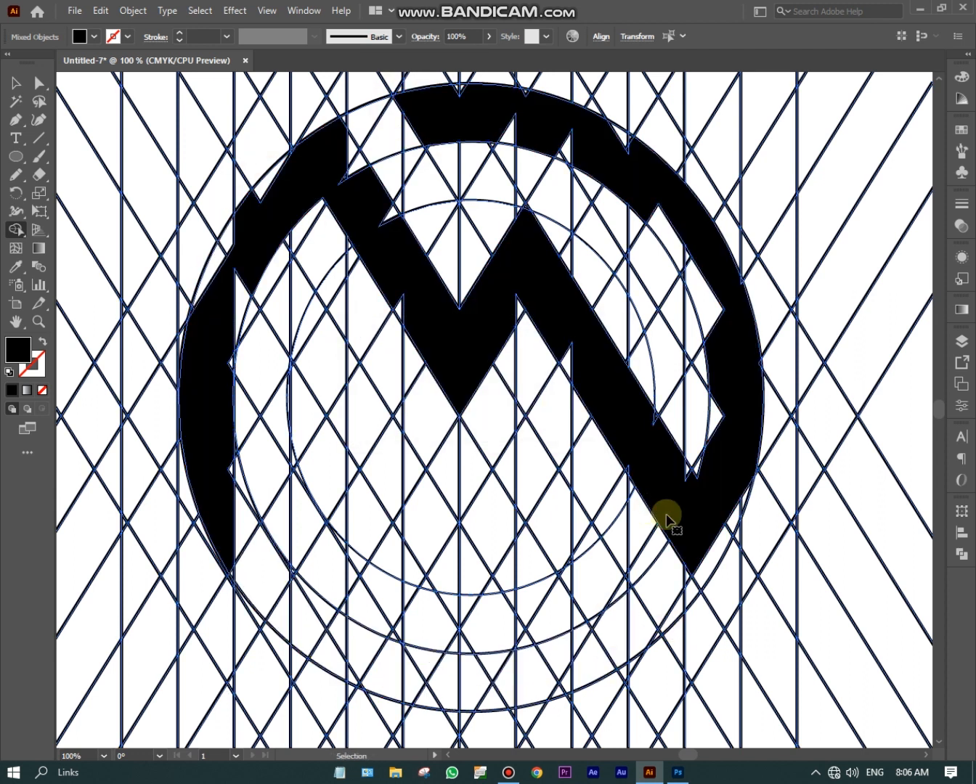
- Merge the grid cells of the left ring arc, the M zigzag and the right arc into one black shape
{"action": "key", "text": "ctrl+minus"}
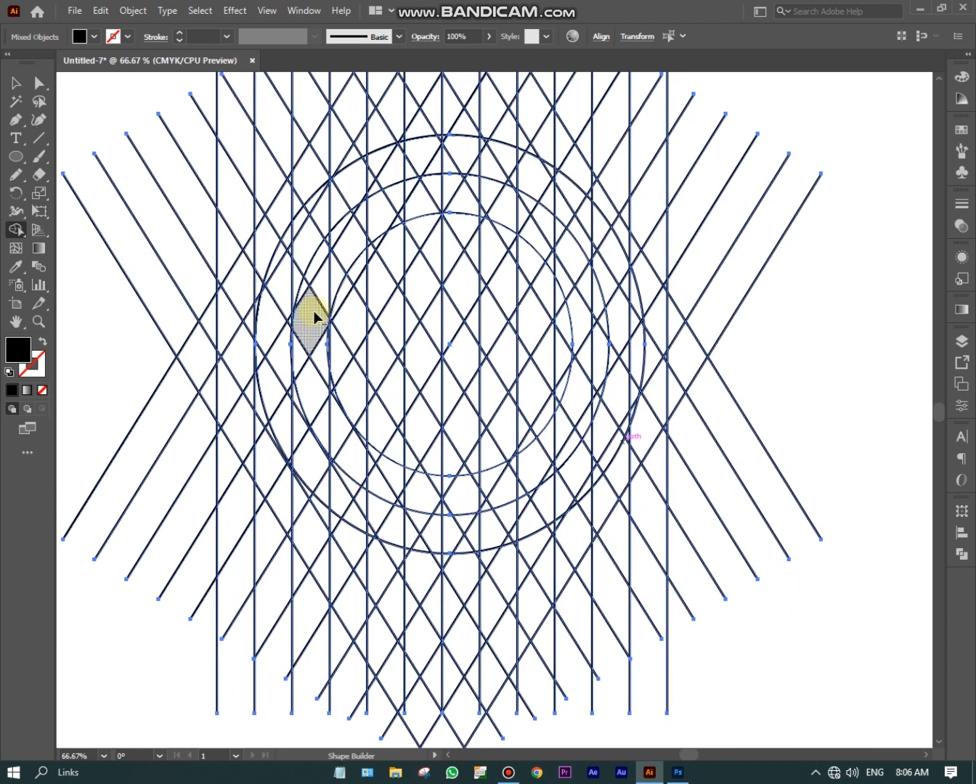
{"action": "key", "text": "ctrl+plus"}
{"action": "mouse_move", "coordinate": [225, 294]}
{"action": "left_mouse_down"}
{"action": "mouse_move", "coordinate": [349, 636]}
{"action": "mouse_move", "coordinate": [403, 657]}
{"action": "left_mouse_up"}
{"action": "mouse_move", "coordinate": [234, 258]}
{"action": "left_mouse_down"}
{"action": "mouse_move", "coordinate": [249, 286]}
{"action": "mouse_move", "coordinate": [283, 175]}
{"action": "mouse_move", "coordinate": [305, 174]}
{"action": "mouse_move", "coordinate": [355, 279]}
{"action": "mouse_move", "coordinate": [399, 316]}
{"action": "mouse_move", "coordinate": [411, 345]}
{"action": "mouse_move", "coordinate": [490, 239]}
{"action": "mouse_move", "coordinate": [539, 333]}
{"action": "mouse_move", "coordinate": [667, 510]}
{"action": "left_mouse_up"}
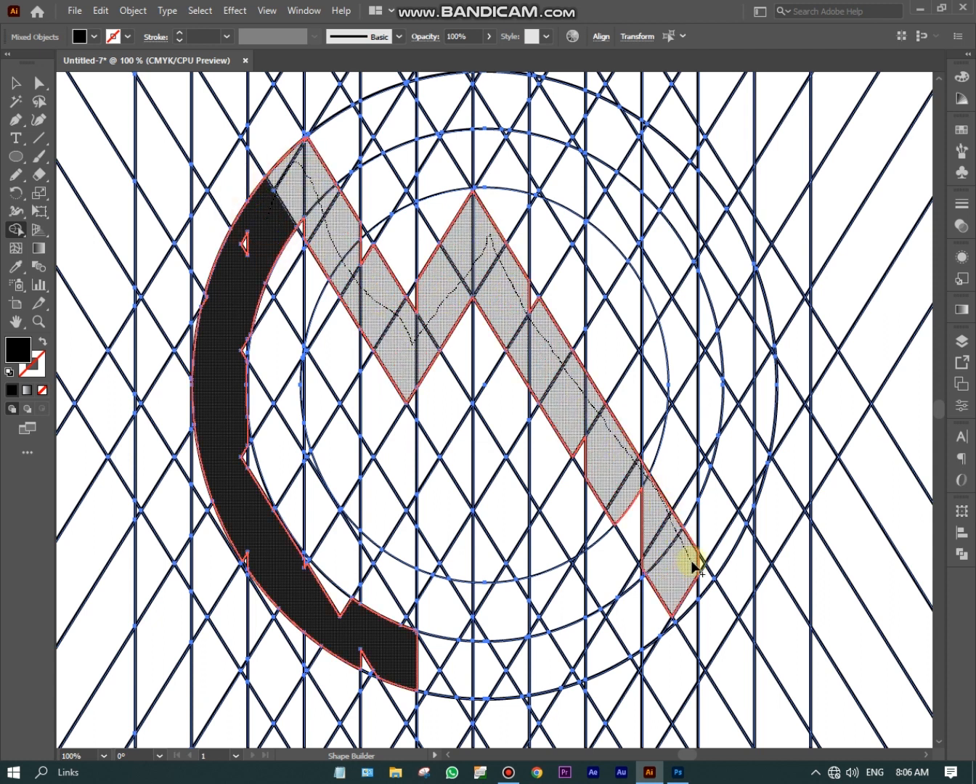
{"action": "left_click_drag", "start_coordinate": [680, 602], "coordinate": [682, 600]}
{"action": "mouse_move", "coordinate": [708, 571]}
{"action": "left_mouse_down"}
{"action": "mouse_move", "coordinate": [732, 524]}
{"action": "mouse_move", "coordinate": [732, 542]}
{"action": "mouse_move", "coordinate": [756, 365]}
{"action": "mouse_move", "coordinate": [706, 217]}
{"action": "mouse_move", "coordinate": [630, 151]}
{"action": "mouse_move", "coordinate": [540, 106]}
{"action": "mouse_move", "coordinate": [415, 105]}
{"action": "mouse_move", "coordinate": [340, 173]}
{"action": "mouse_move", "coordinate": [514, 115]}
{"action": "mouse_move", "coordinate": [751, 184]}
{"action": "mouse_move", "coordinate": [806, 235]}
{"action": "mouse_move", "coordinate": [854, 371]}
{"action": "left_mouse_up"}
- Merge the leftover slivers and notches along the right arc into the black shape
{"action": "scroll", "coordinate": [740, 207], "scroll_direction": "up", "scroll_amount": 3}
{"action": "left_click", "coordinate": [590, 182]}
{"action": "left_click_drag", "start_coordinate": [485, 195], "coordinate": [481, 191]}
{"action": "left_click_drag", "start_coordinate": [436, 144], "coordinate": [576, 432]}
{"action": "left_click_drag", "start_coordinate": [535, 313], "coordinate": [485, 234]}
{"action": "mouse_move", "coordinate": [312, 274]}
{"action": "left_mouse_down"}
{"action": "mouse_move", "coordinate": [519, 277]}
{"action": "mouse_move", "coordinate": [699, 190]}
{"action": "left_mouse_up"}
{"action": "mouse_move", "coordinate": [575, 313]}
{"action": "left_mouse_down"}
{"action": "mouse_move", "coordinate": [336, 325]}
{"action": "mouse_move", "coordinate": [67, 377]}
{"action": "left_mouse_up"}
{"action": "mouse_move", "coordinate": [711, 375]}
{"action": "left_mouse_down"}
{"action": "mouse_move", "coordinate": [454, 160]}
{"action": "mouse_move", "coordinate": [410, 157]}
{"action": "left_mouse_up"}
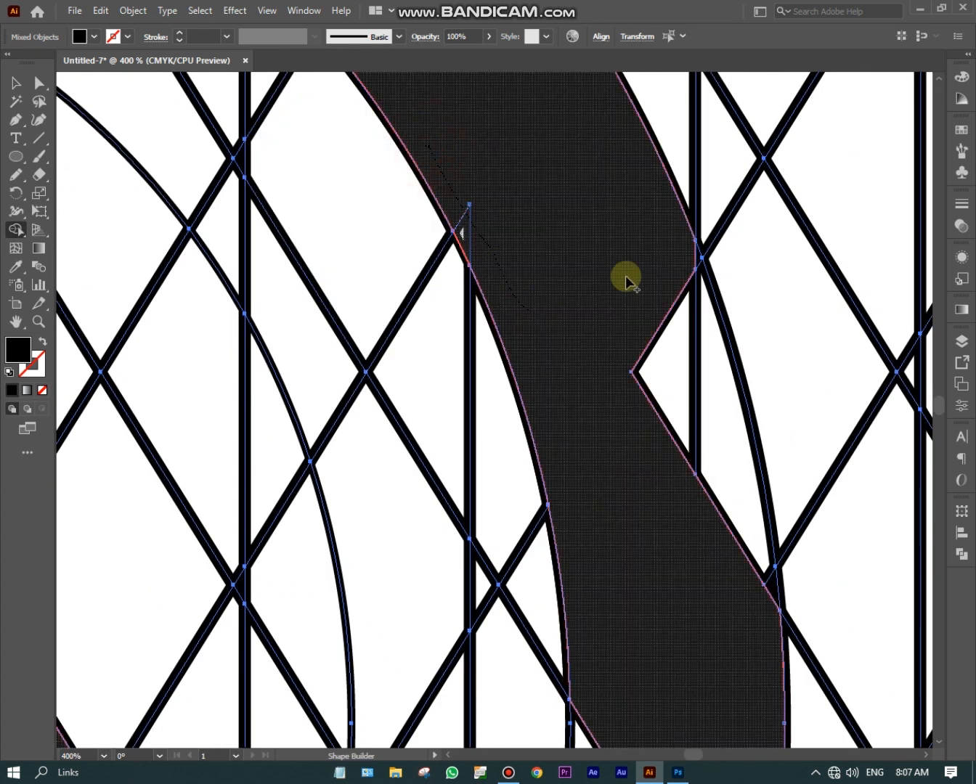
{"action": "left_click_drag", "start_coordinate": [685, 241], "coordinate": [696, 296]}
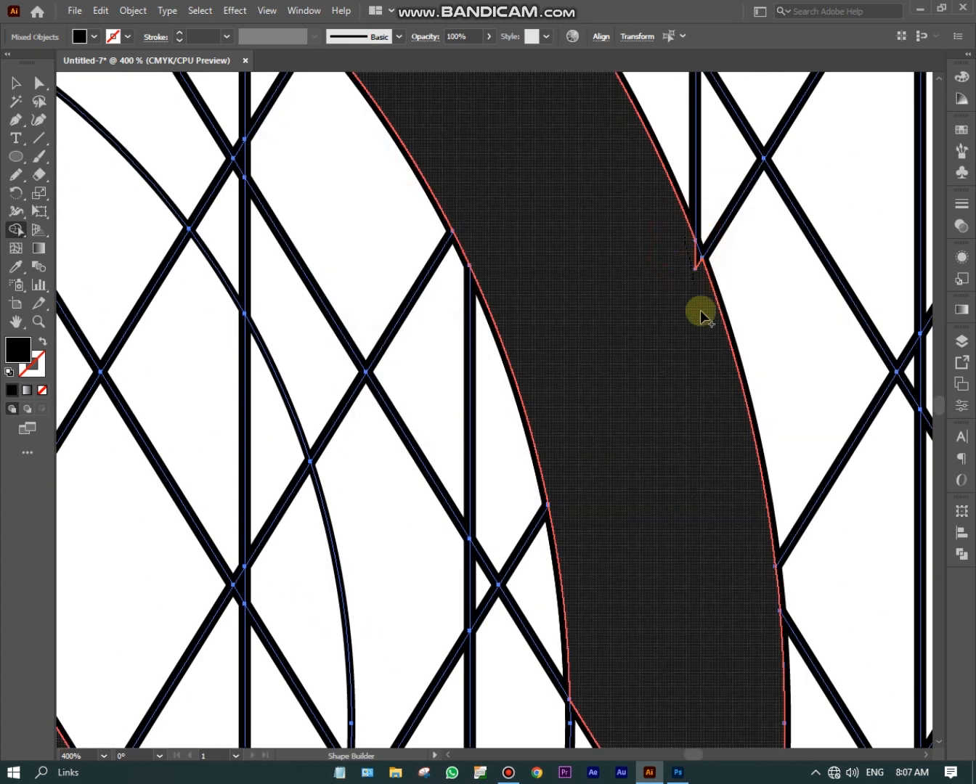
{"action": "left_click_drag", "start_coordinate": [622, 592], "coordinate": [634, 320]}
{"action": "left_click_drag", "start_coordinate": [639, 333], "coordinate": [589, 610]}
{"action": "left_click_drag", "start_coordinate": [698, 672], "coordinate": [669, 246]}
- Merge the remaining notches along the M's diagonal strokes into the black shape
{"action": "mouse_move", "coordinate": [681, 158]}
{"action": "left_mouse_down"}
{"action": "mouse_move", "coordinate": [687, 323]}
{"action": "mouse_move", "coordinate": [589, 573]}
{"action": "left_mouse_up"}
{"action": "left_click_drag", "start_coordinate": [578, 522], "coordinate": [693, 340]}
{"action": "mouse_move", "coordinate": [695, 283]}
{"action": "left_mouse_down"}
{"action": "mouse_move", "coordinate": [584, 367]}
{"action": "mouse_move", "coordinate": [511, 449]}
{"action": "left_mouse_up"}
{"action": "left_click_drag", "start_coordinate": [407, 501], "coordinate": [224, 211]}
{"action": "left_click_drag", "start_coordinate": [275, 304], "coordinate": [346, 550]}
{"action": "mouse_move", "coordinate": [326, 217]}
{"action": "left_mouse_down"}
{"action": "mouse_move", "coordinate": [501, 573]}
{"action": "mouse_move", "coordinate": [554, 631]}
{"action": "left_mouse_up"}
{"action": "left_click_drag", "start_coordinate": [447, 660], "coordinate": [289, 430]}
{"action": "scroll", "coordinate": [246, 345], "scroll_direction": "down", "scroll_amount": 3}
{"action": "left_click_drag", "start_coordinate": [246, 267], "coordinate": [496, 599]}
{"action": "left_click_drag", "start_coordinate": [458, 513], "coordinate": [411, 425]}
{"action": "left_click_drag", "start_coordinate": [279, 408], "coordinate": [184, 484]}
{"action": "left_click_drag", "start_coordinate": [183, 486], "coordinate": [313, 634]}
{"action": "left_click_drag", "start_coordinate": [254, 570], "coordinate": [186, 447]}
- Merge the leftover slivers on the upper part of the left arc, below the M's first peak
{"action": "scroll", "coordinate": [161, 484], "scroll_direction": "up", "scroll_amount": 1}
{"action": "left_click_drag", "start_coordinate": [245, 484], "coordinate": [263, 485]}
{"action": "left_click_drag", "start_coordinate": [170, 501], "coordinate": [406, 578]}
{"action": "mouse_move", "coordinate": [394, 586]}
{"action": "left_mouse_down"}
{"action": "mouse_move", "coordinate": [268, 496]}
{"action": "mouse_move", "coordinate": [131, 627]}
{"action": "mouse_move", "coordinate": [338, 289]}
{"action": "left_mouse_up"}
{"action": "left_click_drag", "start_coordinate": [314, 439], "coordinate": [318, 409]}
{"action": "mouse_move", "coordinate": [261, 398]}
{"action": "left_mouse_down"}
{"action": "mouse_move", "coordinate": [251, 420]}
{"action": "mouse_move", "coordinate": [314, 499]}
{"action": "left_mouse_up"}
{"action": "mouse_move", "coordinate": [341, 504]}
{"action": "left_mouse_down"}
{"action": "mouse_move", "coordinate": [369, 552]}
{"action": "mouse_move", "coordinate": [346, 647]}
{"action": "left_mouse_up"}
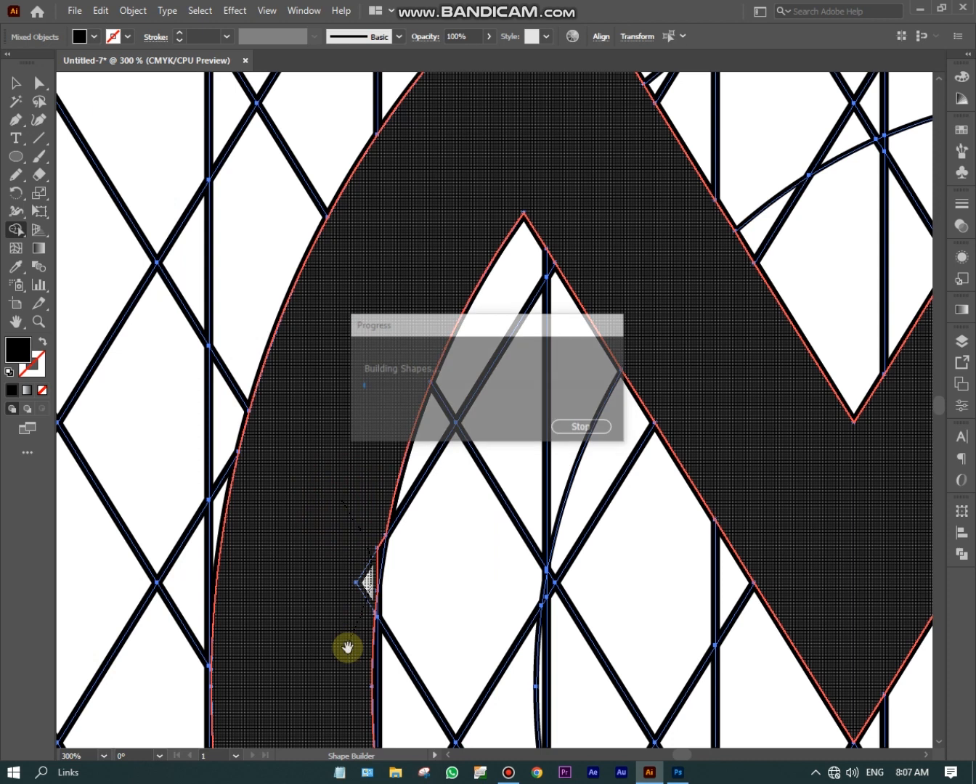
- Fill the remaining gaps down the left arc's inner and outer edges by merging them into the black shape
{"action": "scroll", "coordinate": [367, 587], "scroll_direction": "up", "scroll_amount": 1}
{"action": "left_click_drag", "start_coordinate": [371, 553], "coordinate": [374, 385]}
{"action": "left_click_drag", "start_coordinate": [403, 324], "coordinate": [414, 309]}
{"action": "left_click_drag", "start_coordinate": [363, 590], "coordinate": [358, 378]}
{"action": "left_click_drag", "start_coordinate": [377, 450], "coordinate": [386, 511]}
{"action": "scroll", "coordinate": [386, 511], "scroll_direction": "down", "scroll_amount": 3}
{"action": "left_click_drag", "start_coordinate": [359, 637], "coordinate": [344, 484]}
{"action": "mouse_move", "coordinate": [343, 480]}
{"action": "left_mouse_down"}
{"action": "mouse_move", "coordinate": [356, 549]}
{"action": "mouse_move", "coordinate": [373, 526]}
{"action": "mouse_move", "coordinate": [356, 588]}
{"action": "left_mouse_up"}
{"action": "mouse_move", "coordinate": [343, 573]}
{"action": "left_mouse_down"}
{"action": "mouse_move", "coordinate": [368, 501]}
{"action": "mouse_move", "coordinate": [316, 418]}
{"action": "mouse_move", "coordinate": [297, 423]}
{"action": "mouse_move", "coordinate": [393, 506]}
{"action": "mouse_move", "coordinate": [440, 511]}
{"action": "left_mouse_up"}
- Clean up the notches of the bottom arc and extend it with merged cells toward the M's lower tip
{"action": "scroll", "coordinate": [262, 333], "scroll_direction": "down", "scroll_amount": 2}
{"action": "scroll", "coordinate": [314, 423], "scroll_direction": "up", "scroll_amount": 1}
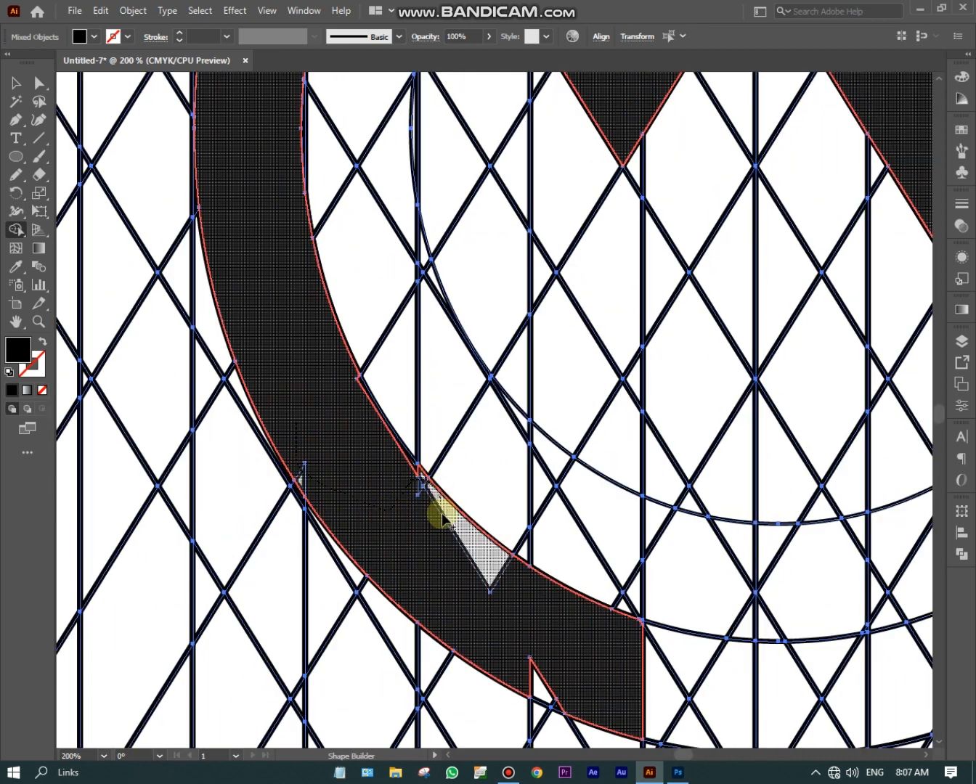
{"action": "scroll", "coordinate": [394, 478], "scroll_direction": "up", "scroll_amount": 1}
{"action": "mouse_move", "coordinate": [444, 623]}
{"action": "left_mouse_down"}
{"action": "mouse_move", "coordinate": [351, 445]}
{"action": "mouse_move", "coordinate": [348, 310]}
{"action": "mouse_move", "coordinate": [252, 200]}
{"action": "mouse_move", "coordinate": [517, 356]}
{"action": "left_mouse_up"}
{"action": "left_click_drag", "start_coordinate": [416, 357], "coordinate": [582, 359]}
{"action": "left_click_drag", "start_coordinate": [674, 341], "coordinate": [360, 406]}
{"action": "scroll", "coordinate": [359, 405], "scroll_direction": "down", "scroll_amount": 3}
{"action": "mouse_move", "coordinate": [314, 374]}
{"action": "left_mouse_down"}
{"action": "mouse_move", "coordinate": [399, 406]}
{"action": "mouse_move", "coordinate": [723, 382]}
{"action": "left_mouse_up"}
{"action": "left_click_drag", "start_coordinate": [723, 314], "coordinate": [725, 317]}
{"action": "left_click_drag", "start_coordinate": [686, 425], "coordinate": [341, 410]}
- Move the merged black M logo out of the grid to the artboard's right edge
{"action": "scroll", "coordinate": [342, 408], "scroll_direction": "down", "scroll_amount": 4}
{"action": "left_click_drag", "start_coordinate": [438, 289], "coordinate": [502, 343]}
{"action": "left_click", "coordinate": [16, 82]}
{"action": "left_click", "coordinate": [447, 320]}
{"action": "left_click_drag", "start_coordinate": [496, 340], "coordinate": [737, 340]}
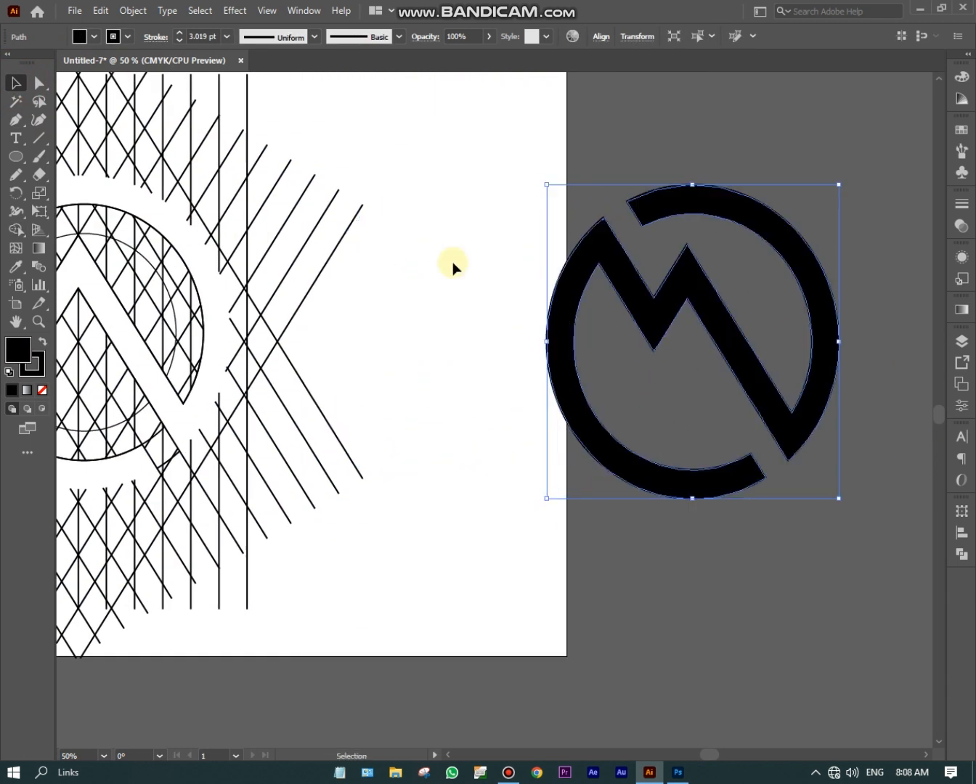
- Delete all remaining grid lines and ellipses from the artboard, keeping the black M logo beside it
{"action": "left_click", "coordinate": [427, 255]}
{"action": "scroll", "coordinate": [340, 221], "scroll_direction": "down", "scroll_amount": 2}
{"action": "left_click_drag", "start_coordinate": [344, 233], "coordinate": [500, 341]}
{"action": "left_click_drag", "start_coordinate": [519, 238], "coordinate": [234, 588]}
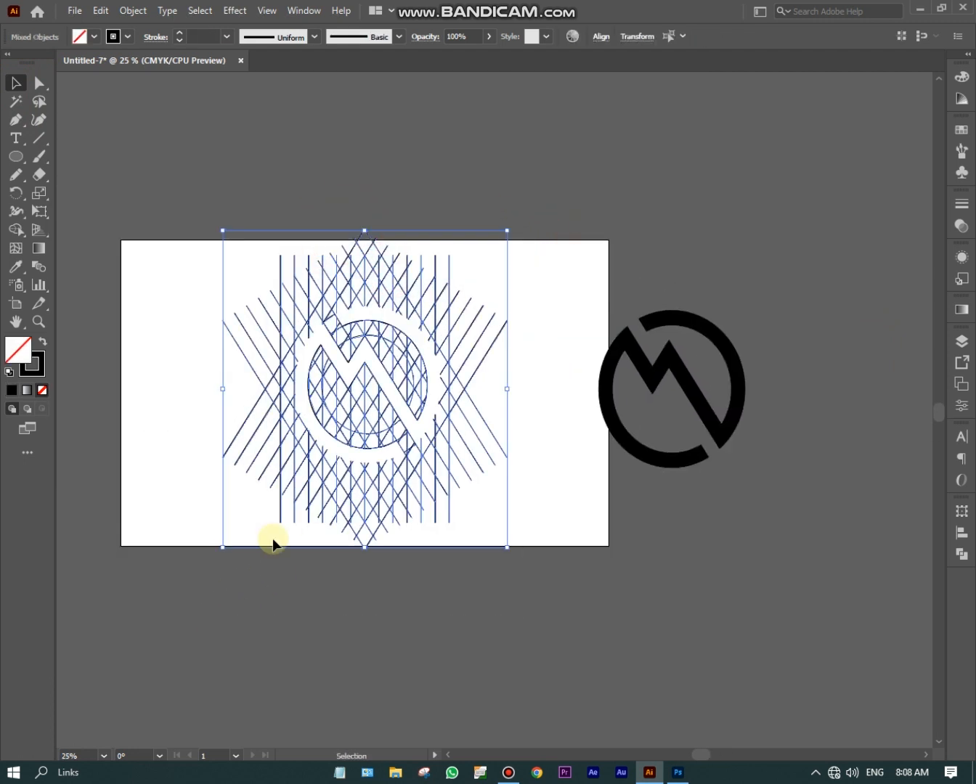
{"action": "key", "text": "Delete"}
- Move the black M logo to the centre of the artboard and enlarge it proportionally
{"action": "left_click_drag", "start_coordinate": [535, 260], "coordinate": [726, 518]}
{"action": "left_click_drag", "start_coordinate": [687, 376], "coordinate": [393, 367]}
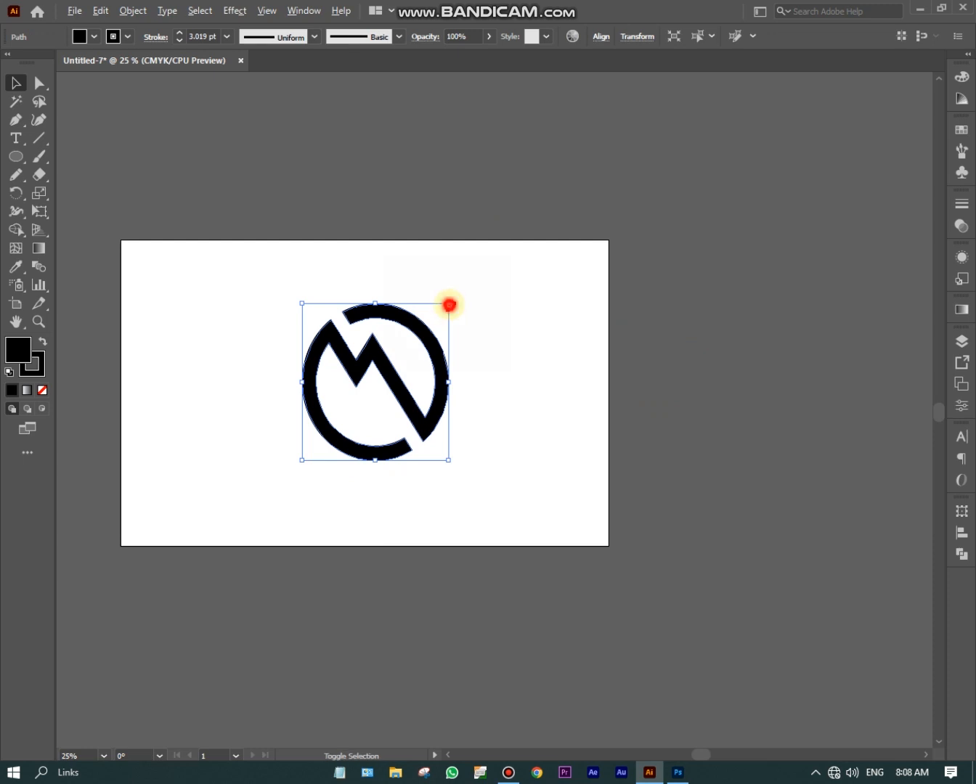
{"action": "left_click_drag", "start_coordinate": [450, 306], "coordinate": [468, 285]}
{"action": "left_click", "coordinate": [522, 292]}
- Thicken the logo's stroke to 15 pt and expand its fill and stroke into outlined shapes
{"action": "left_click_drag", "start_coordinate": [127, 258], "coordinate": [565, 597]}
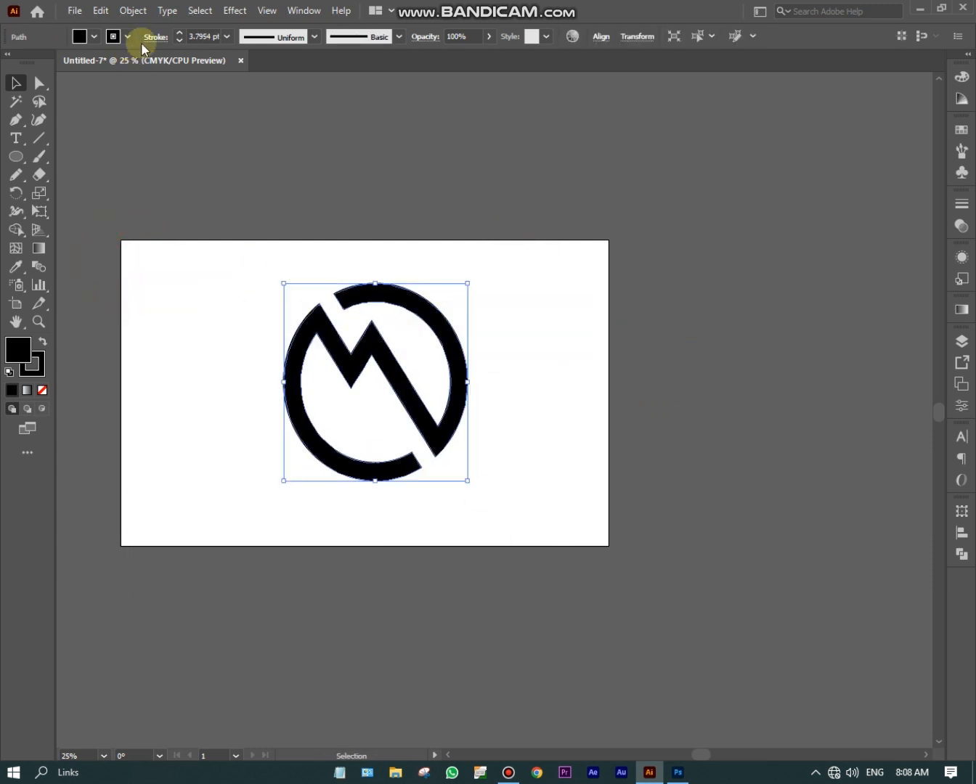
{"action": "left_click", "coordinate": [176, 33]}
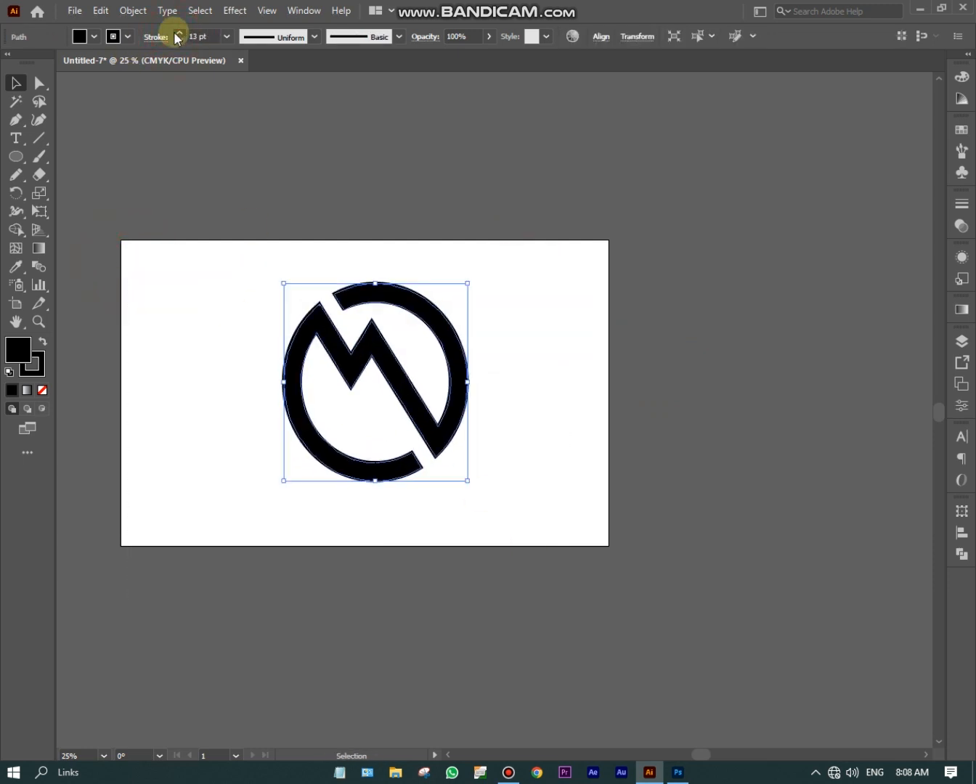
{"action": "left_click", "coordinate": [131, 10]}
{"action": "left_click", "coordinate": [164, 190]}
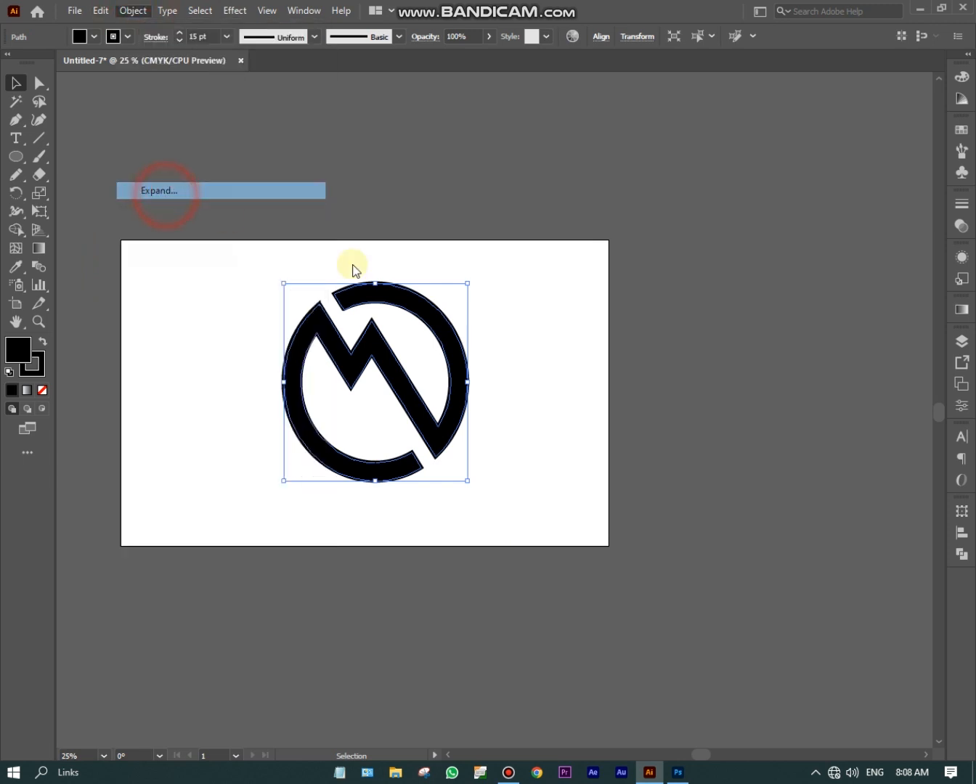
{"action": "left_click", "coordinate": [448, 481]}
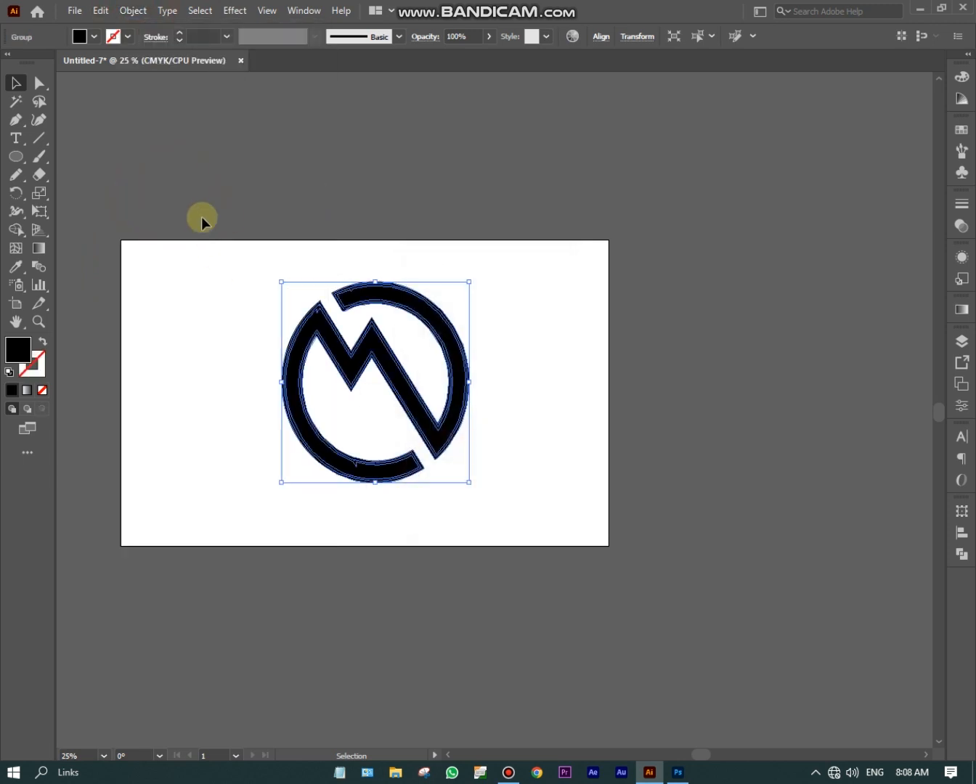
- Merge the logo's expanded stroke and fill pieces with the Shape Builder tool
{"action": "left_click", "coordinate": [14, 228]}
{"action": "scroll", "coordinate": [298, 298], "scroll_direction": "up", "scroll_amount": 3}
{"action": "left_click_drag", "start_coordinate": [450, 190], "coordinate": [542, 312]}
{"action": "left_click", "coordinate": [16, 83]}
{"action": "left_click", "coordinate": [358, 194]}
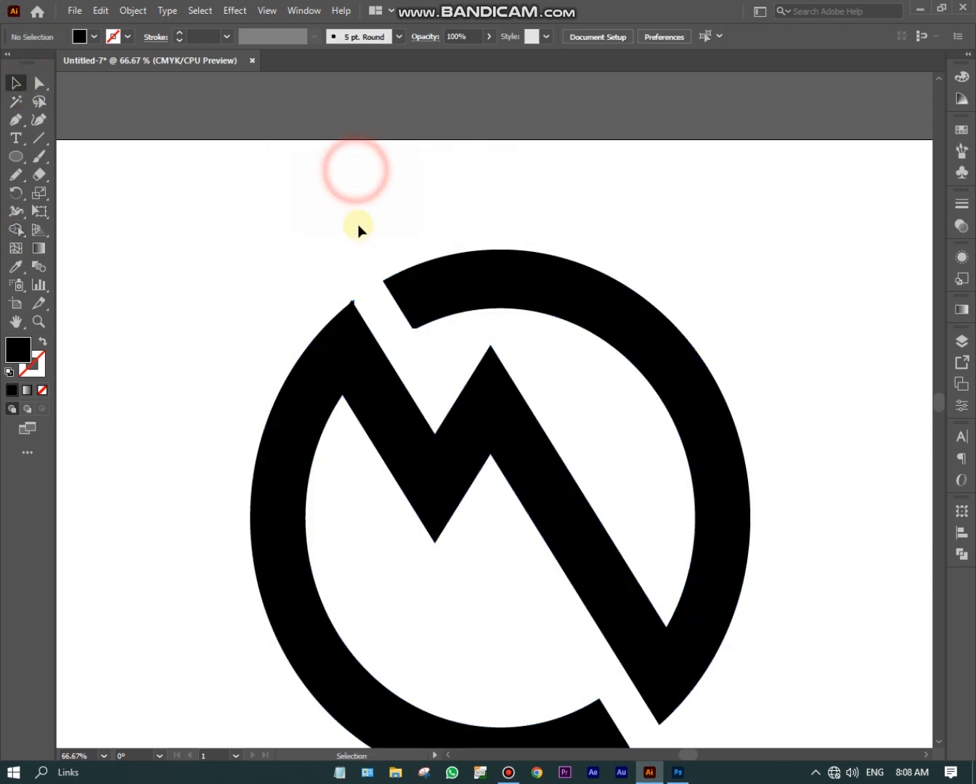
- Apply a linear gradient fill to the whole logo and set its starting colour stop to orange-red
{"action": "scroll", "coordinate": [430, 374], "scroll_direction": "down", "scroll_amount": 2}
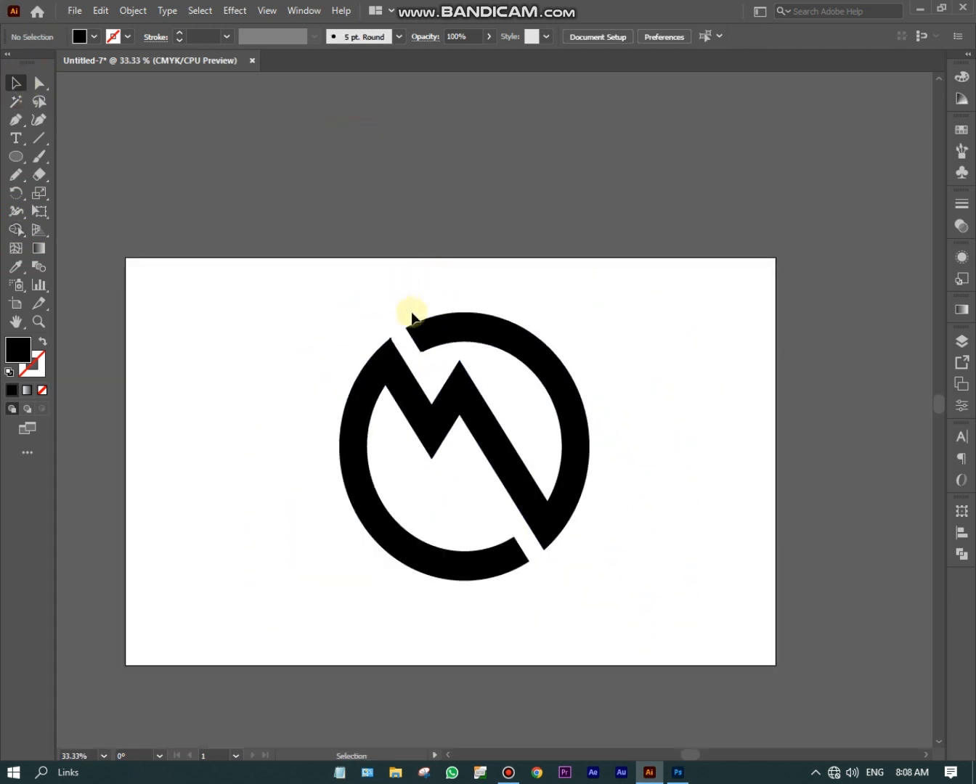
{"action": "left_click", "coordinate": [390, 339]}
{"action": "left_click", "coordinate": [417, 276]}
{"action": "left_click_drag", "start_coordinate": [332, 272], "coordinate": [420, 453]}
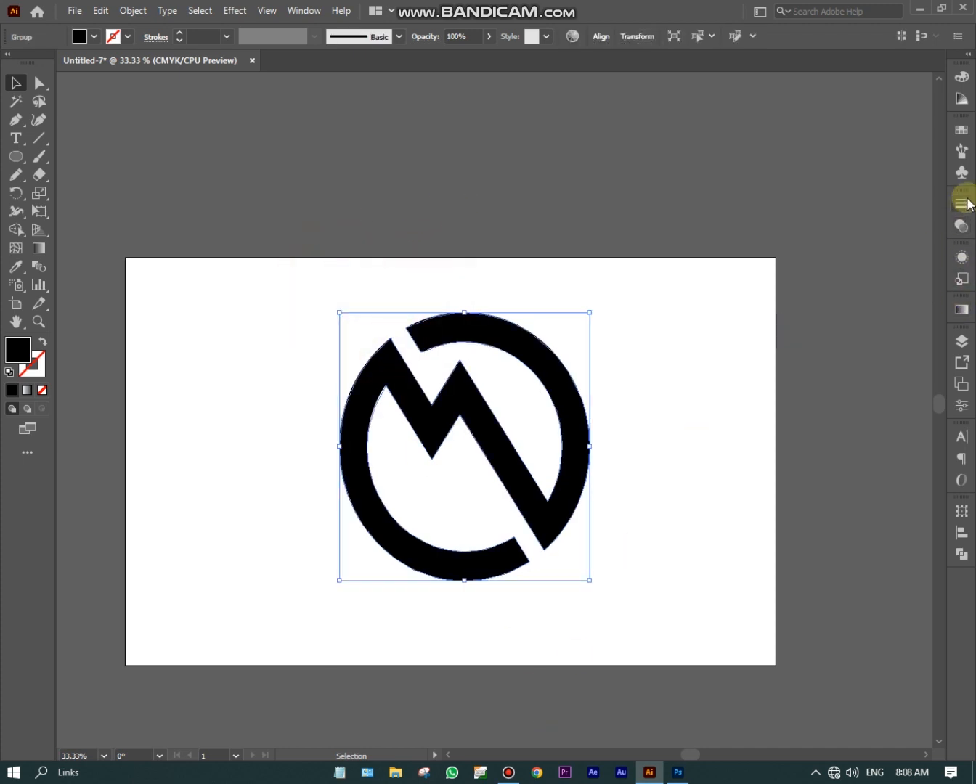
{"action": "left_click", "coordinate": [964, 308]}
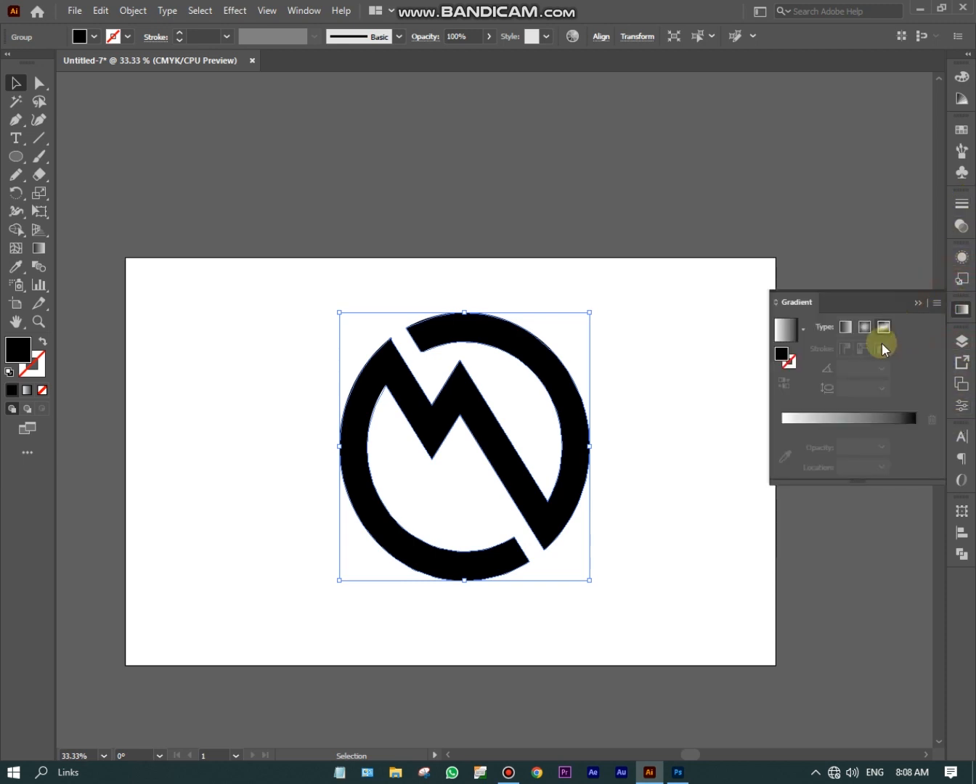
{"action": "left_click", "coordinate": [795, 421]}
{"action": "left_click", "coordinate": [781, 446]}
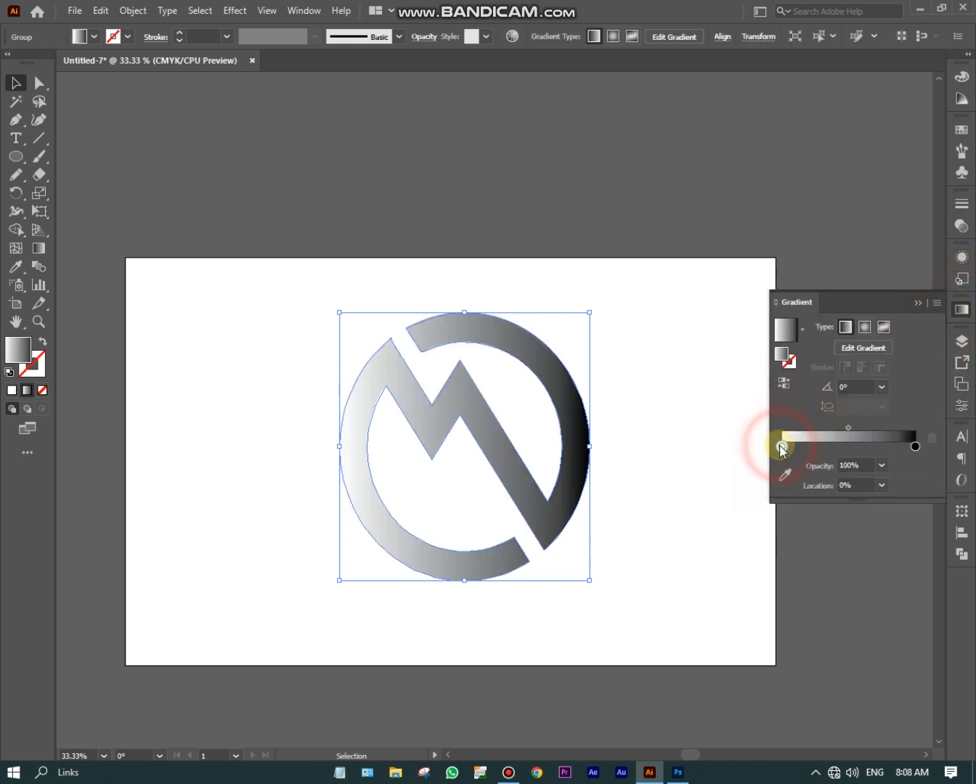
{"action": "double_click", "coordinate": [781, 447]}
{"action": "left_click", "coordinate": [831, 496]}
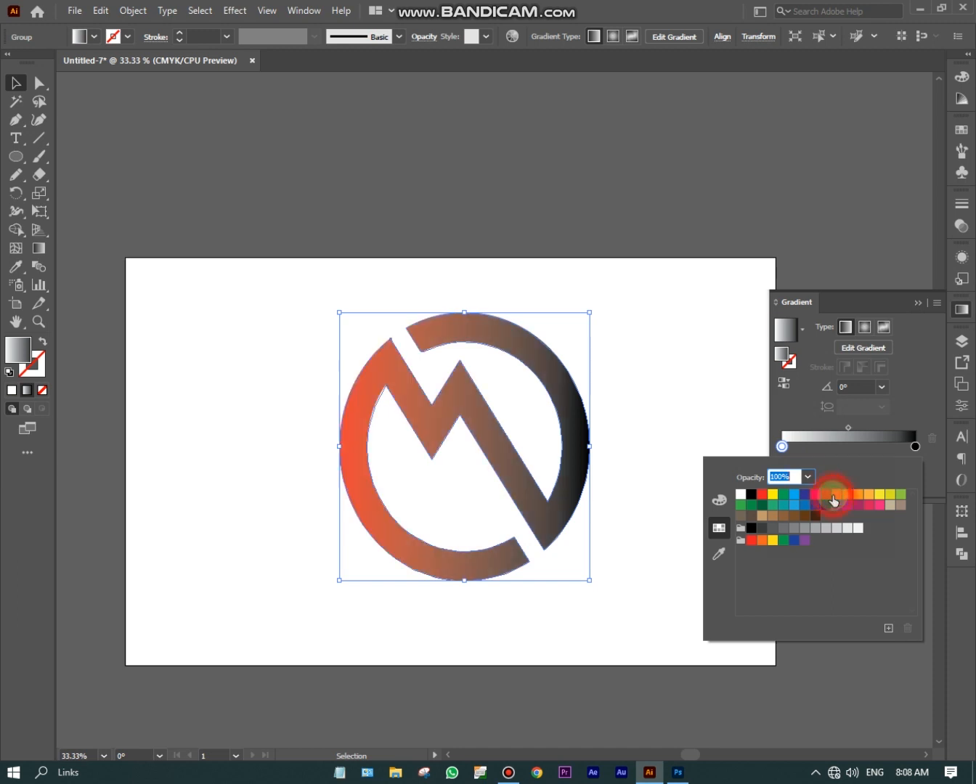
- Set the gradient's end colour stop to orange after trying neighbouring red and orange swatches
{"action": "double_click", "coordinate": [915, 444]}
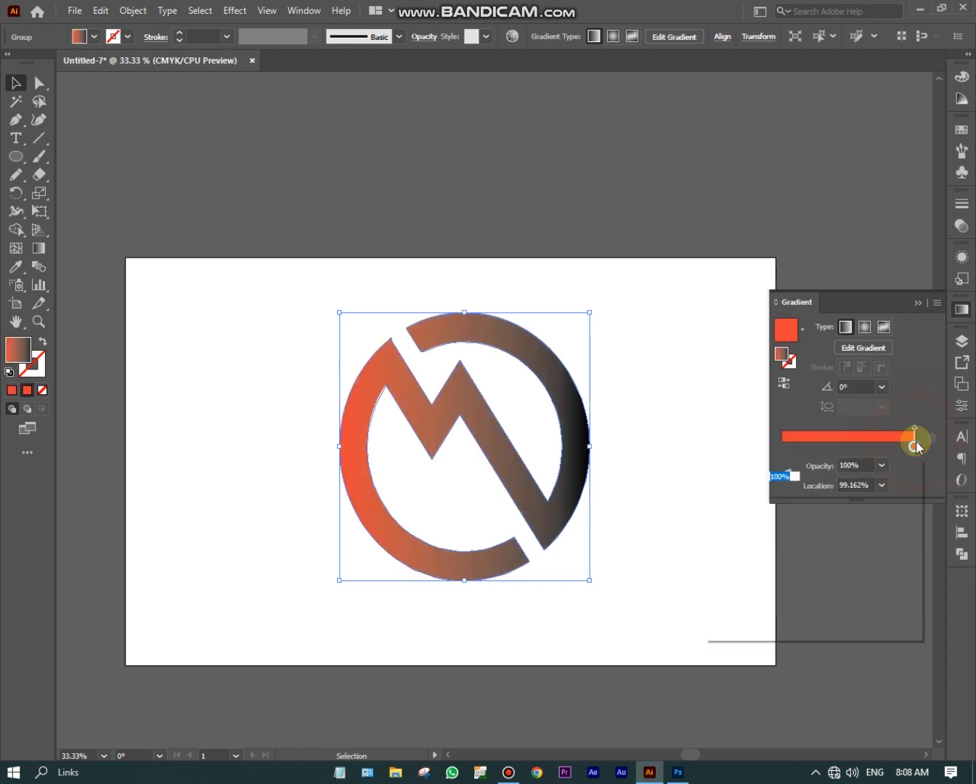
{"action": "left_click", "coordinate": [916, 448]}
{"action": "double_click", "coordinate": [915, 448]}
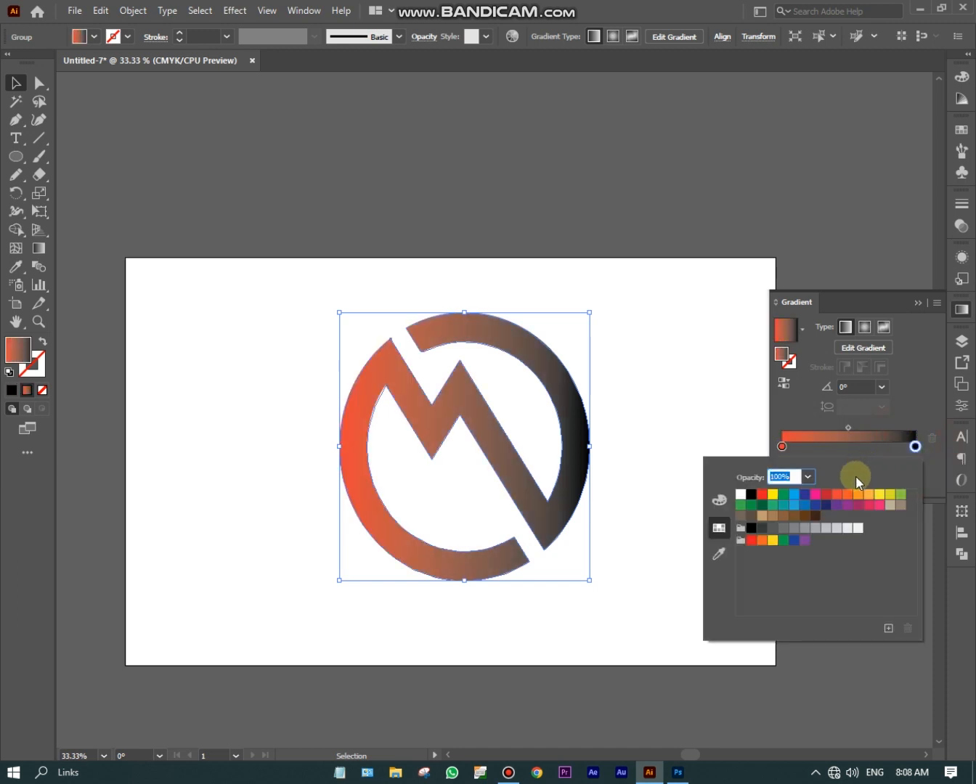
{"action": "left_click", "coordinate": [848, 495]}
{"action": "left_click", "coordinate": [836, 496]}
{"action": "left_click", "coordinate": [847, 495]}
{"action": "left_click", "coordinate": [860, 496]}
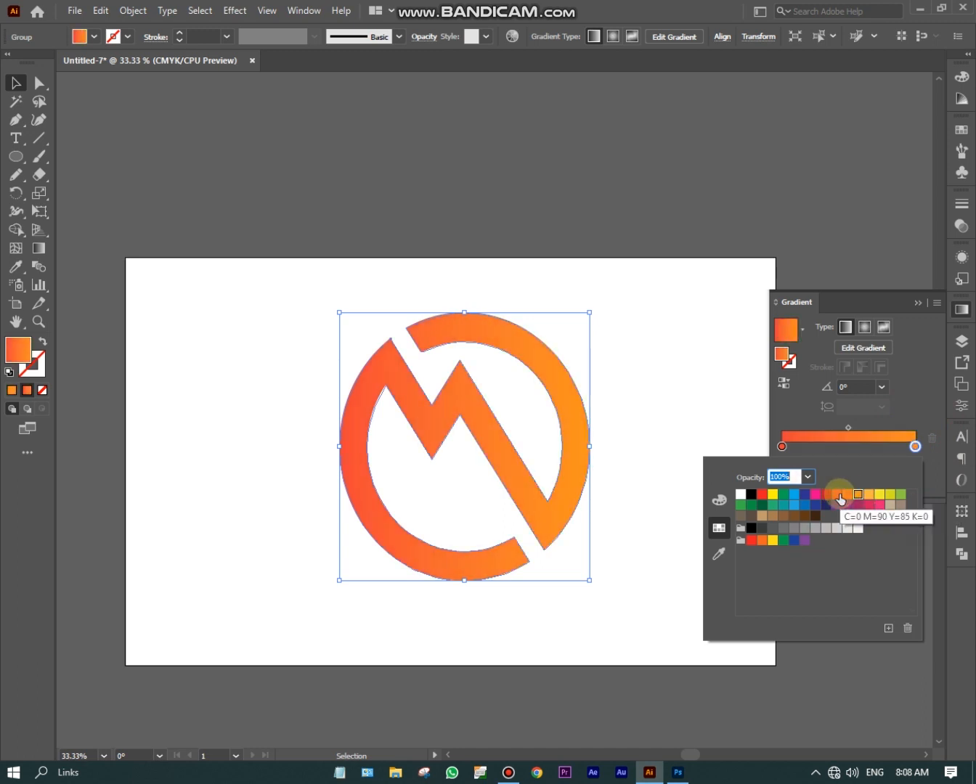
{"action": "left_click", "coordinate": [839, 495]}
{"action": "left_click", "coordinate": [828, 496]}
{"action": "left_click", "coordinate": [870, 495]}
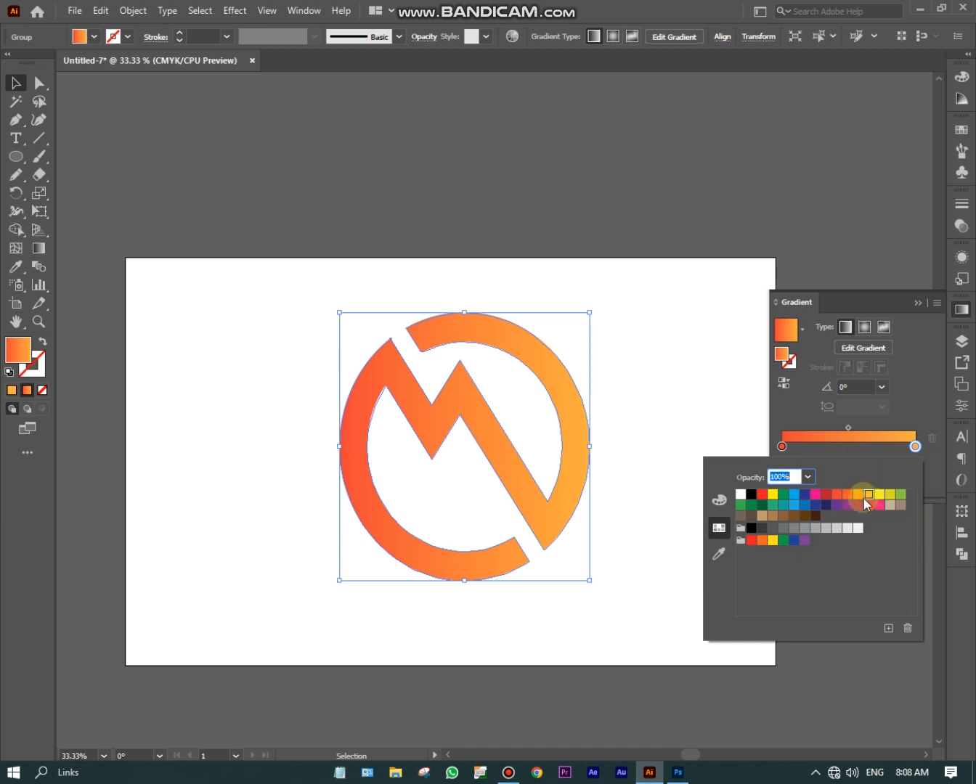
{"action": "left_click", "coordinate": [859, 497]}
{"action": "left_click", "coordinate": [917, 302]}
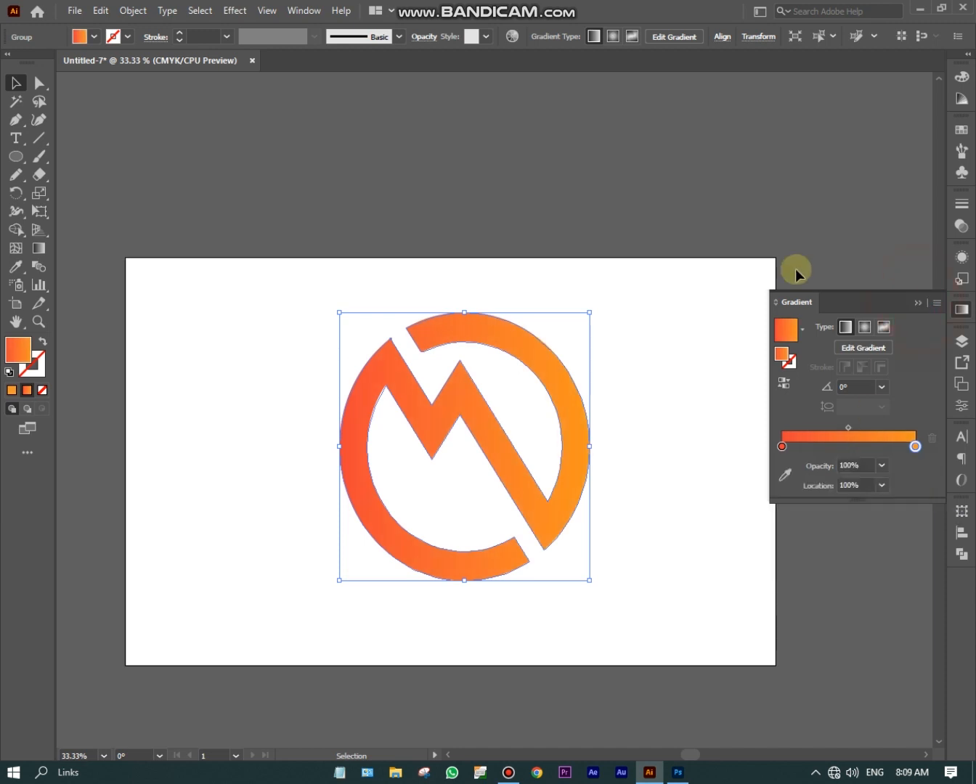
{"action": "left_click", "coordinate": [916, 305]}
- Try different directions for the logo's gradient with the Gradient tool, ending on a diagonal from upper right to lower left
{"action": "left_click", "coordinate": [39, 247]}
{"action": "left_click", "coordinate": [546, 300]}
{"action": "left_click_drag", "start_coordinate": [446, 442], "coordinate": [342, 611]}
{"action": "left_click_drag", "start_coordinate": [549, 295], "coordinate": [388, 585]}
{"action": "left_click_drag", "start_coordinate": [313, 334], "coordinate": [575, 531]}
{"action": "left_click_drag", "start_coordinate": [562, 267], "coordinate": [378, 607]}
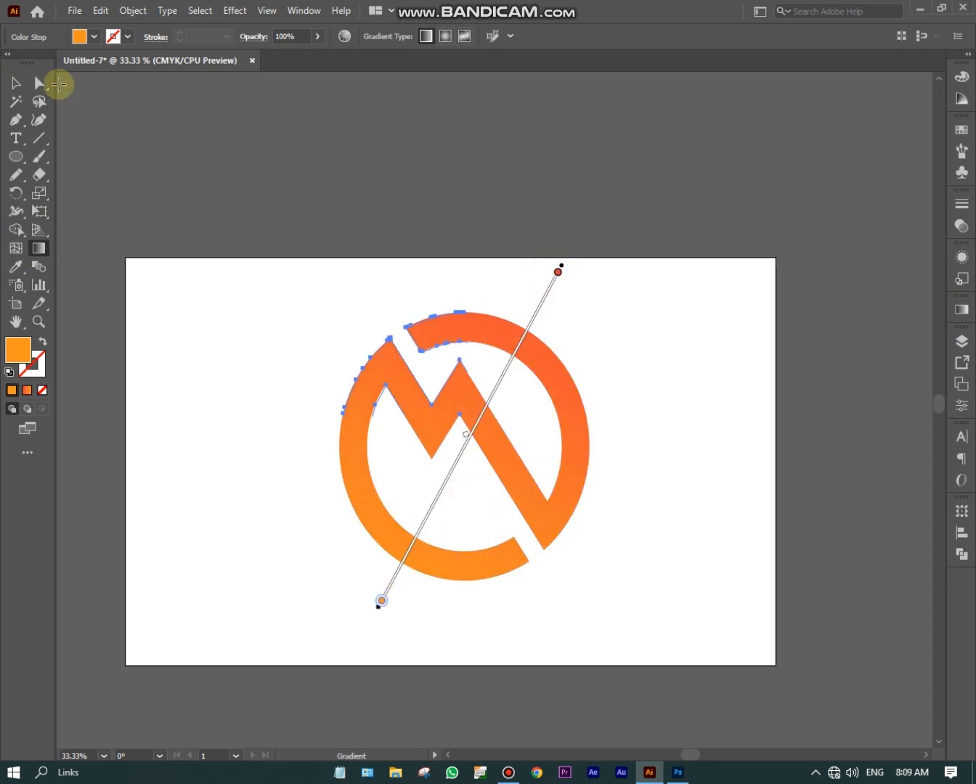
- Redirect the logo's gradient diagonally so orange-red starts below its lower-left arc and orange ends beyond its upper-right arc
{"action": "key", "text": "v"}
{"action": "left_click", "coordinate": [310, 325]}
{"action": "left_click", "coordinate": [494, 572]}
{"action": "left_click", "coordinate": [38, 248]}
{"action": "mouse_move", "coordinate": [291, 572]}
{"action": "left_mouse_down"}
{"action": "mouse_move", "coordinate": [658, 316]}
{"action": "mouse_move", "coordinate": [679, 290]}
{"action": "left_mouse_up"}
{"action": "left_click_drag", "start_coordinate": [350, 574], "coordinate": [655, 227]}
{"action": "left_click", "coordinate": [16, 83]}
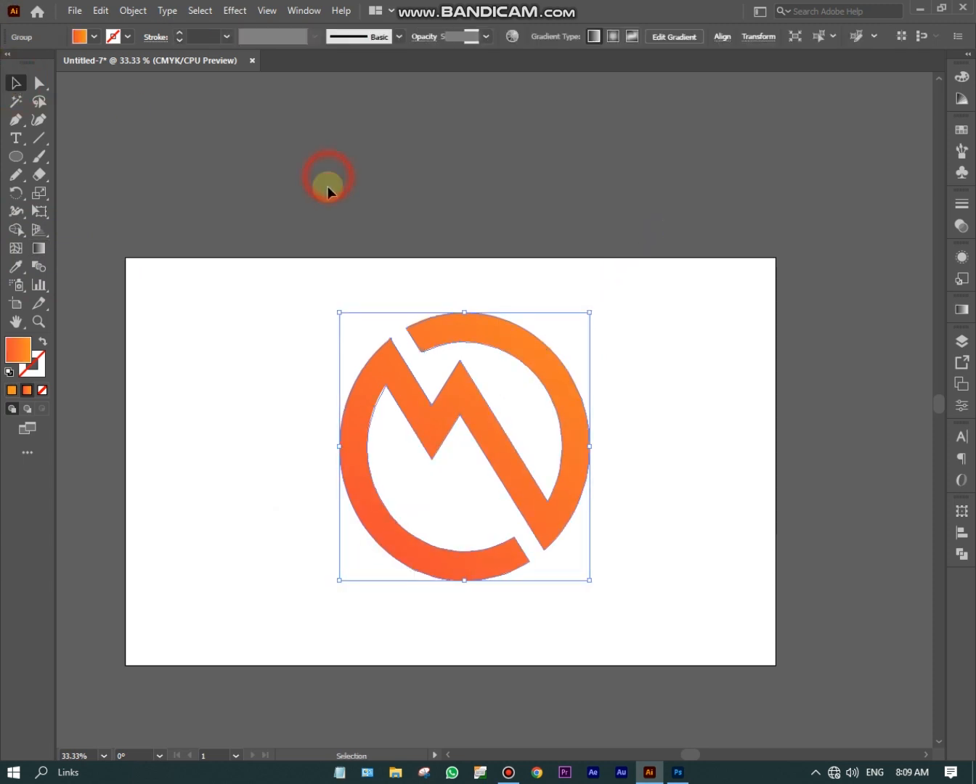
- Select the entire gradient M logo and copy it
{"action": "left_click", "coordinate": [961, 310]}
{"action": "left_click", "coordinate": [596, 262]}
{"action": "left_click", "coordinate": [916, 304]}
{"action": "left_click_drag", "start_coordinate": [272, 311], "coordinate": [585, 588]}
{"action": "left_click", "coordinate": [96, 8]}
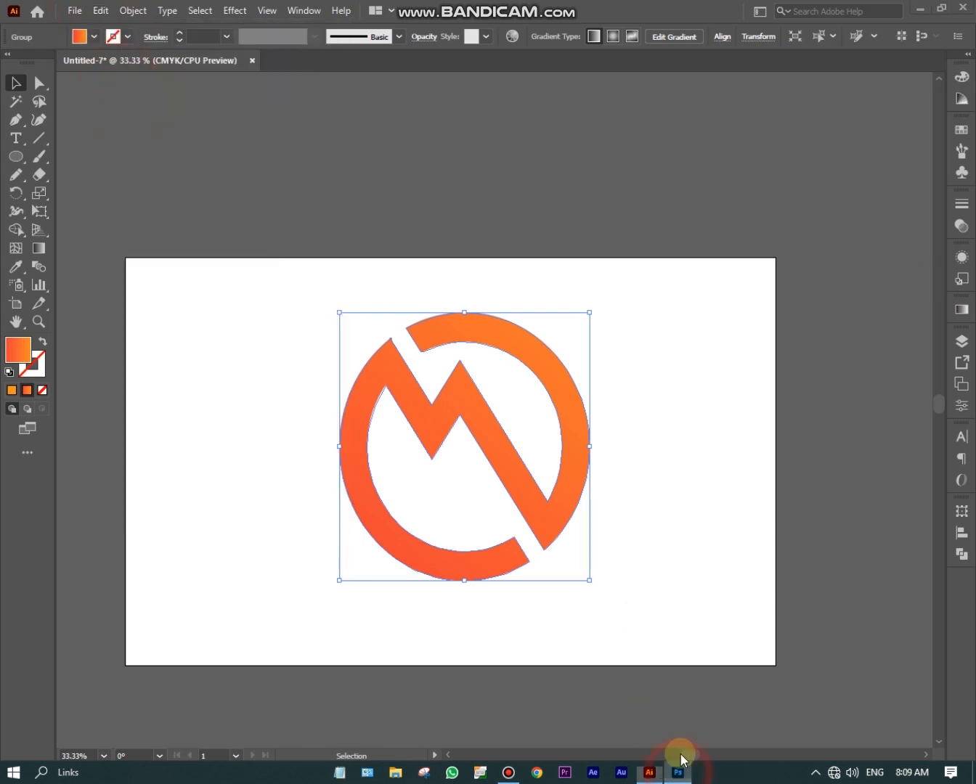
- Switch to Photoshop and open the Facebook mockup PSD from the LOGO MOCUP folder
{"action": "left_click", "coordinate": [679, 771]}
{"action": "left_click", "coordinate": [34, 8]}
{"action": "left_click", "coordinate": [50, 39]}
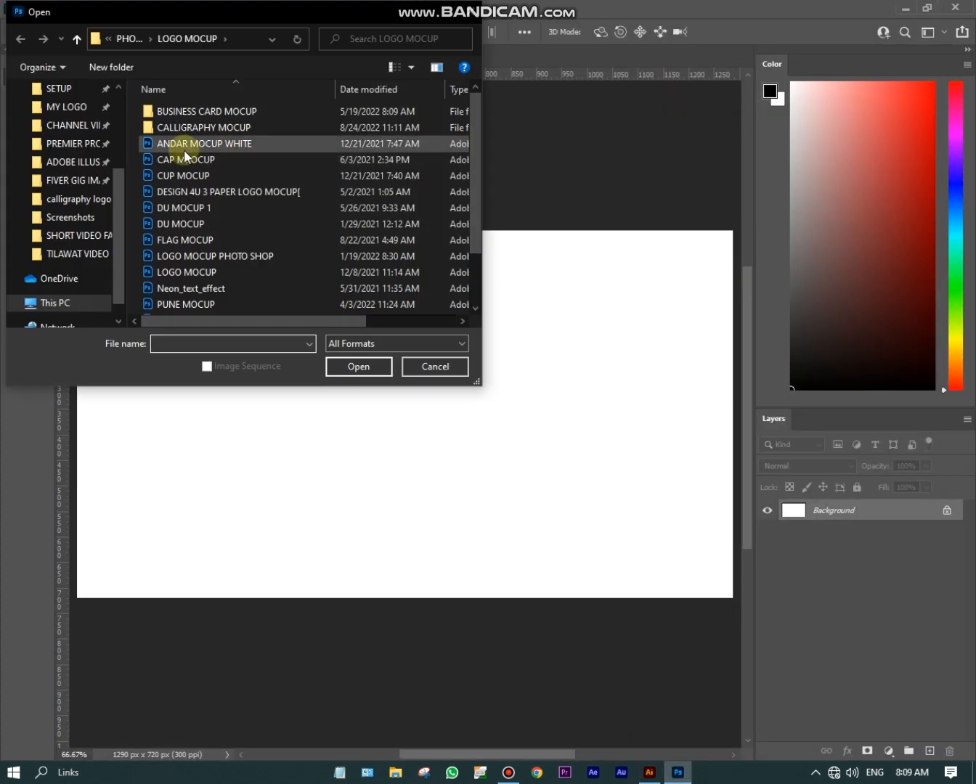
{"action": "left_click", "coordinate": [189, 256]}
{"action": "scroll", "coordinate": [195, 196], "scroll_direction": "down", "scroll_amount": 2}
{"action": "double_click", "coordinate": [186, 274]}
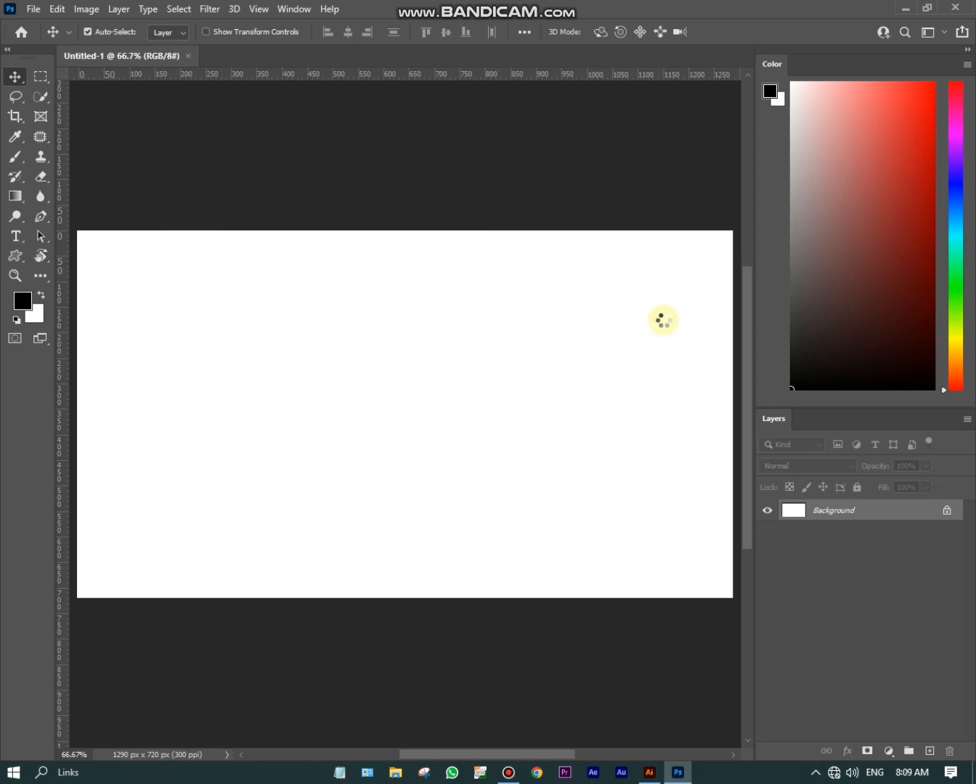
- In the mockup's [YOUR LOGO HERE] smart object, hide the existing layers and place the copied logo as a Vector Smart Object
{"action": "double_click", "coordinate": [796, 512]}
{"action": "left_click_drag", "start_coordinate": [767, 511], "coordinate": [767, 556]}
{"action": "left_click", "coordinate": [57, 9]}
{"action": "left_click", "coordinate": [70, 145]}
{"action": "left_click", "coordinate": [548, 217]}
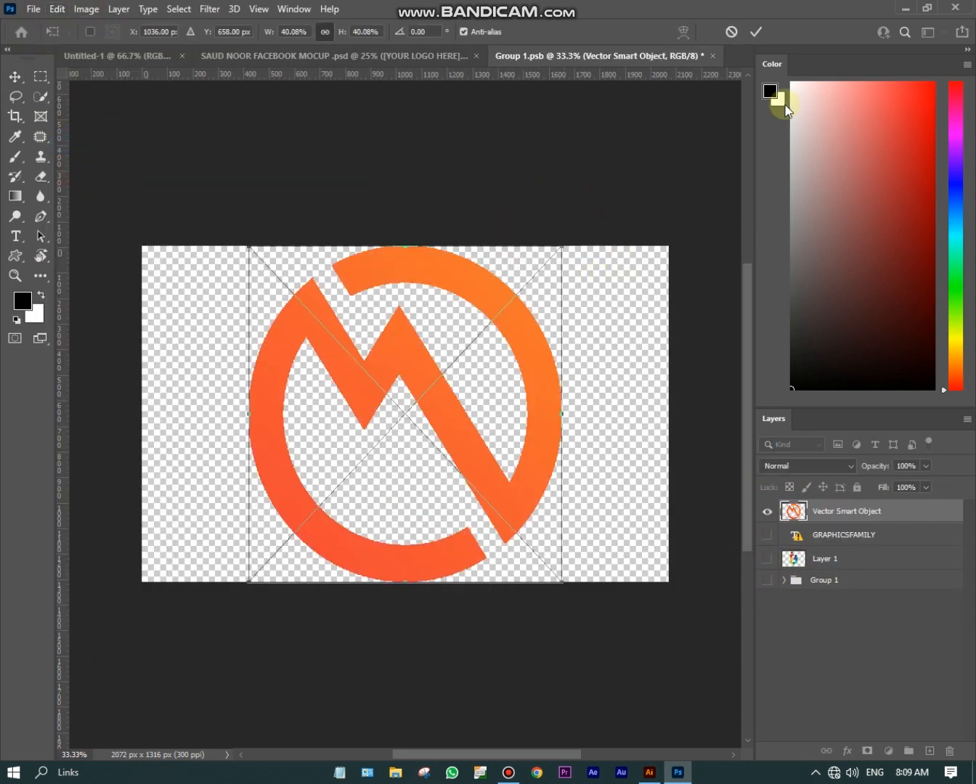
{"action": "key", "text": "Return"}
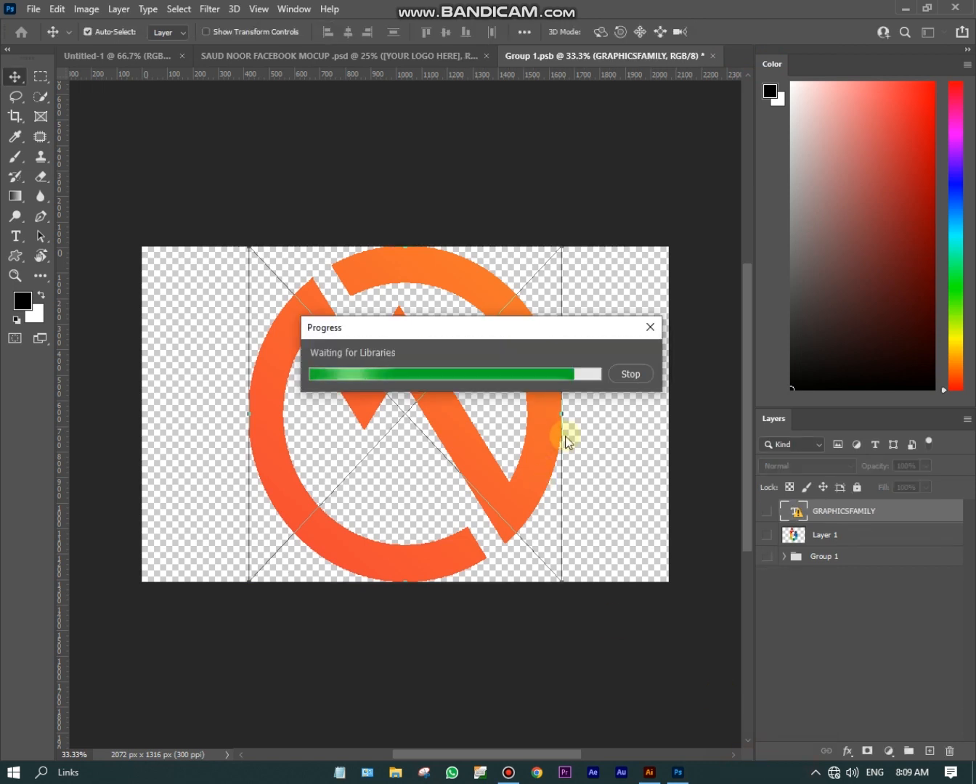
- Close the Group 1.psb smart object with its changes saved, updating the mockup with the M logo
{"action": "left_click", "coordinate": [659, 55]}
{"action": "left_click", "coordinate": [422, 289]}
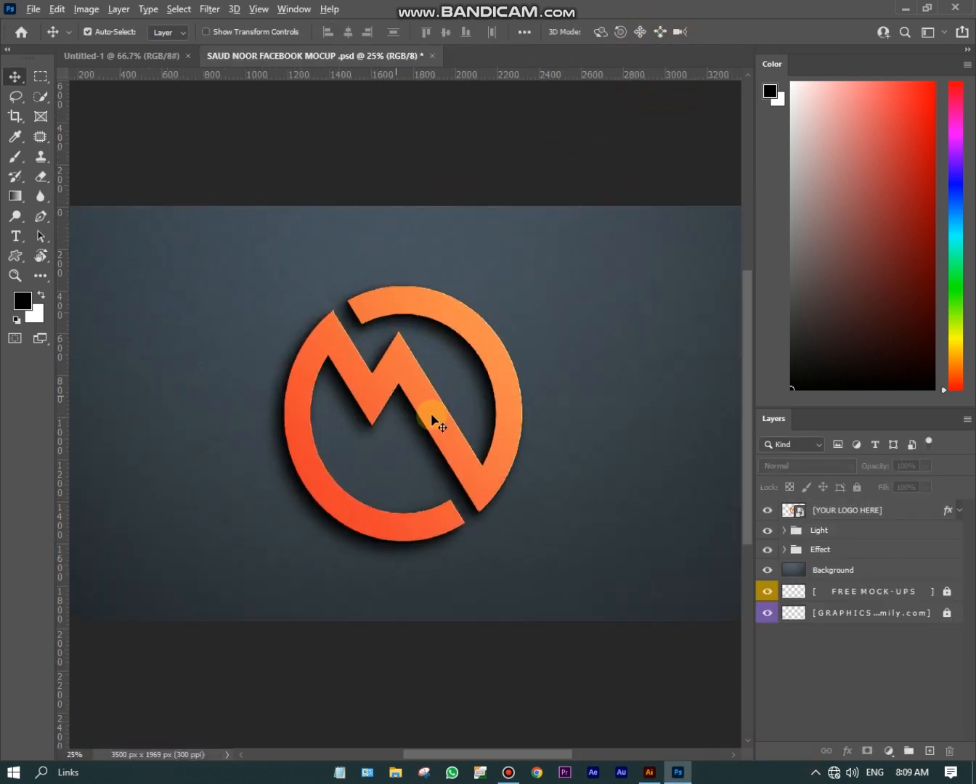
{"action": "scroll", "coordinate": [432, 416], "scroll_direction": "up", "scroll_amount": 3}
{"action": "scroll", "coordinate": [431, 417], "scroll_direction": "down", "scroll_amount": 4}
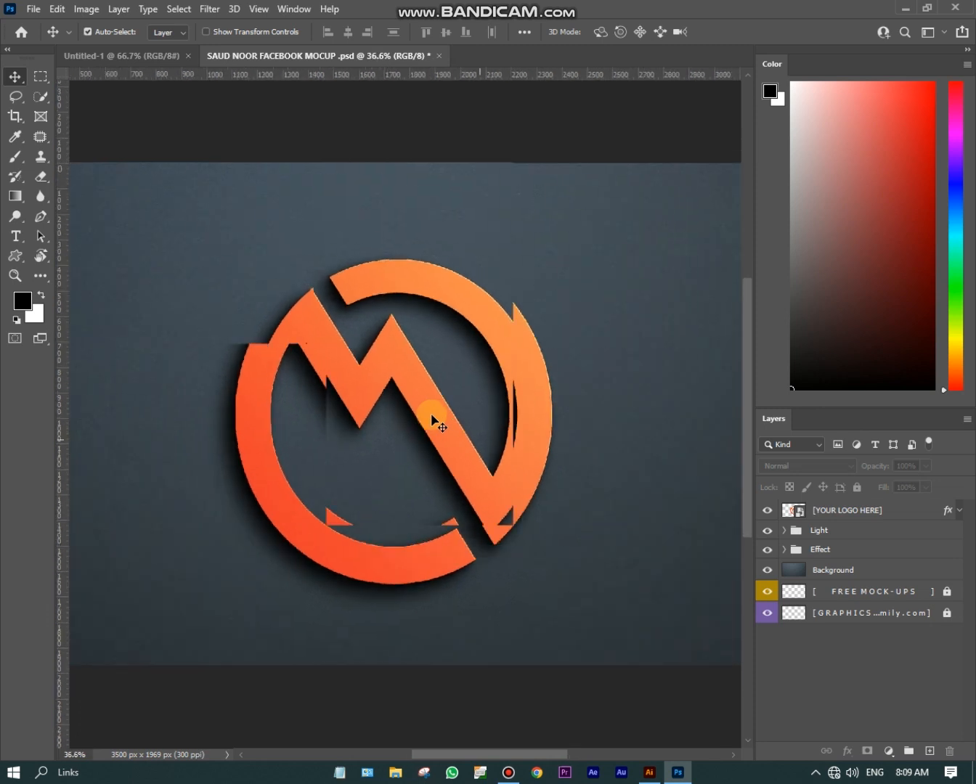
{"action": "scroll", "coordinate": [432, 418], "scroll_direction": "down", "scroll_amount": 1}
{"action": "scroll", "coordinate": [432, 418], "scroll_direction": "up", "scroll_amount": 1}
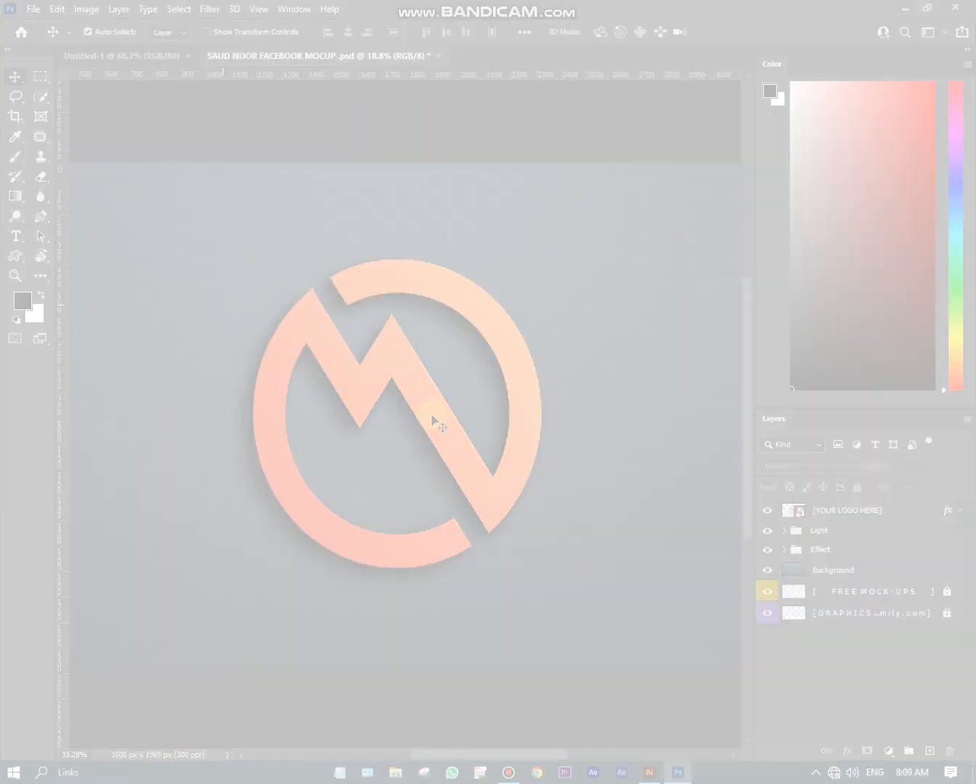